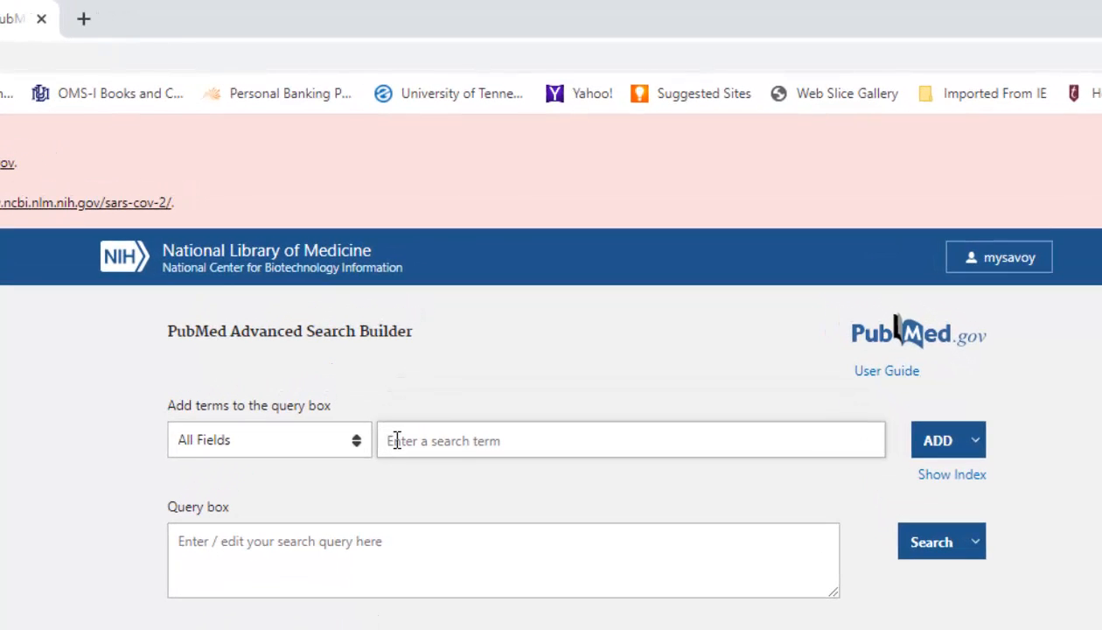
- Build the advanced query "Crohn's Disease" OR "Inflammatory Bowel Disease" in all fields and run the search
{"action": "type", "text": "Cro"}
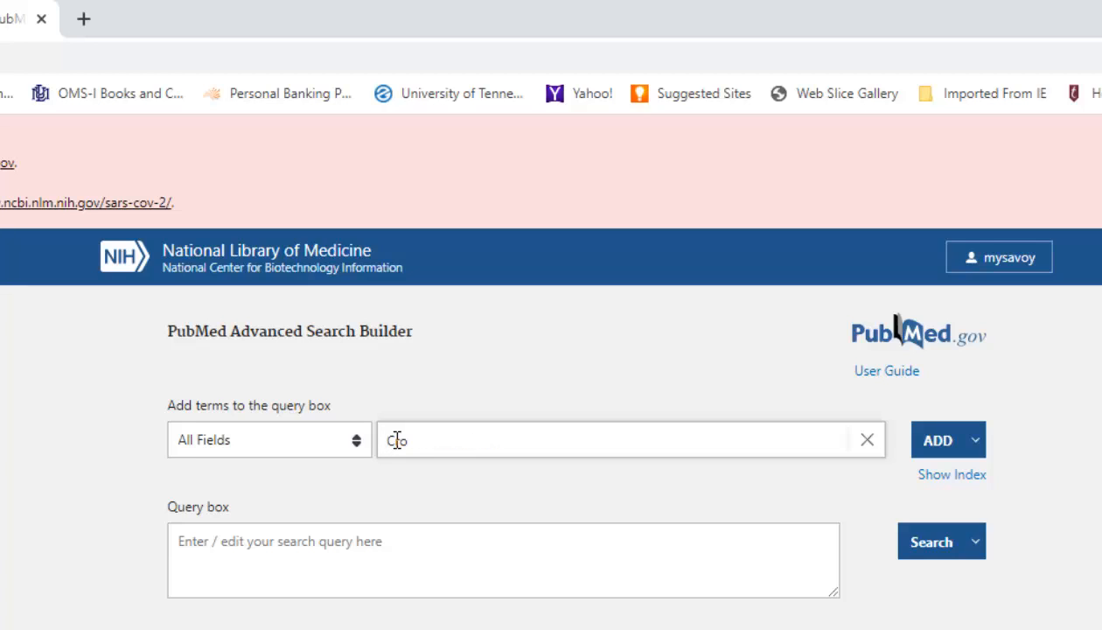
{"action": "type", "text": "hn's Disease"}
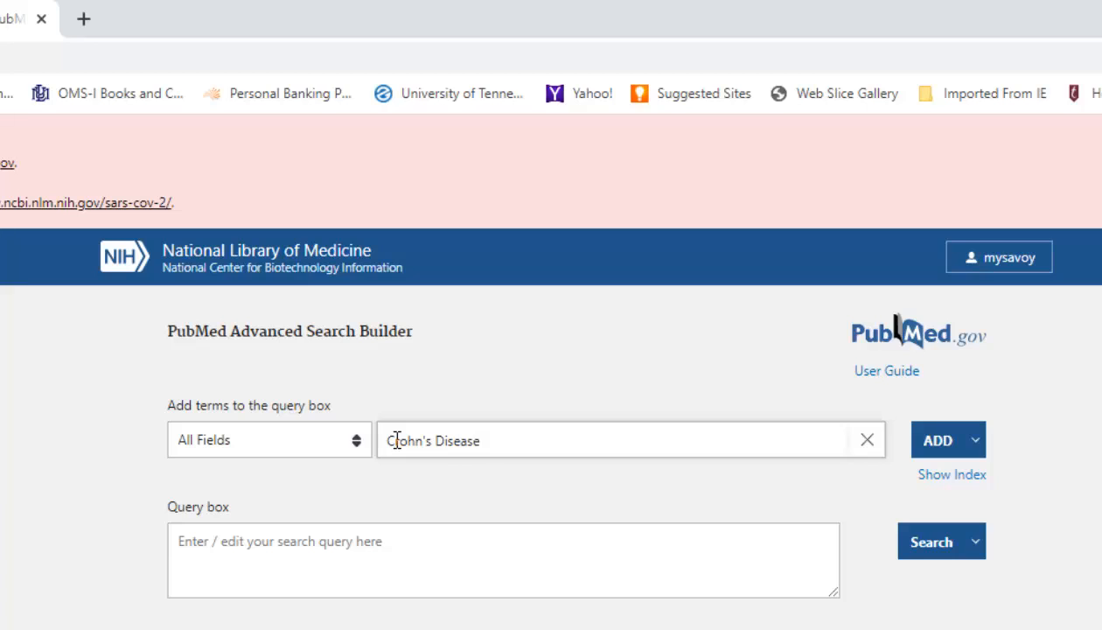
{"action": "left_click", "coordinate": [950, 454]}
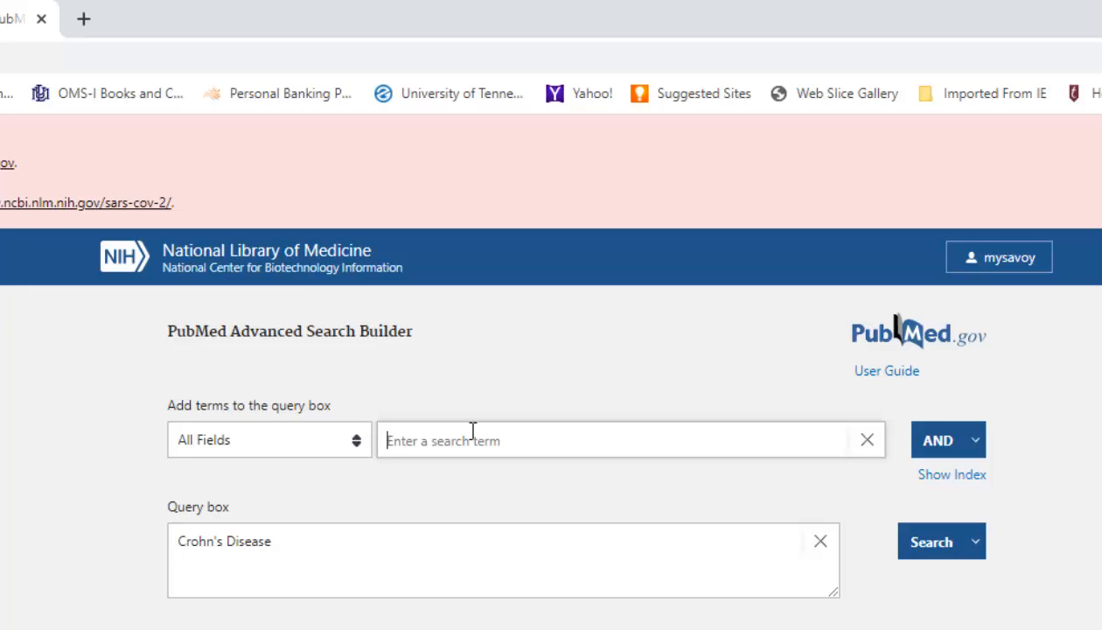
{"action": "type", "text": "Inflammatory Bowel Disease"}
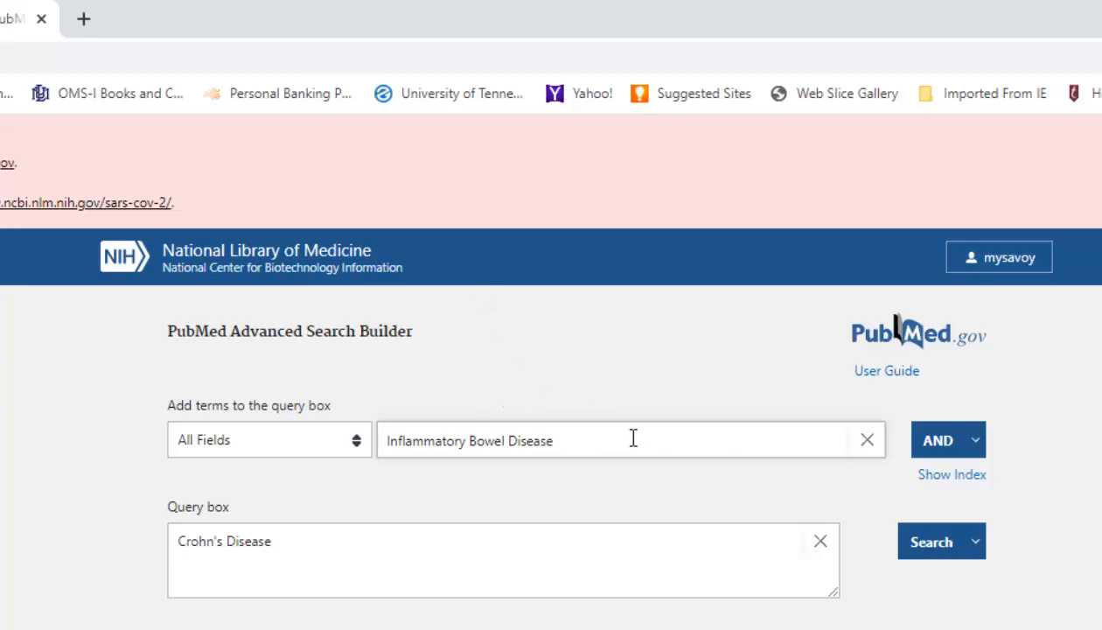
{"action": "left_click", "coordinate": [976, 451]}
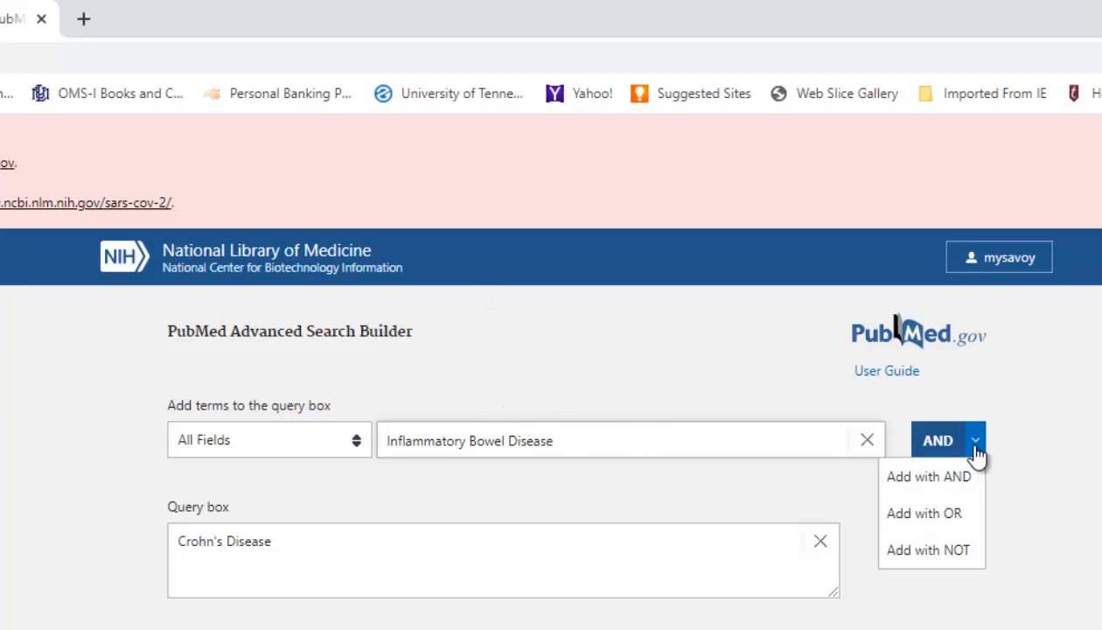
{"action": "left_click", "coordinate": [934, 515]}
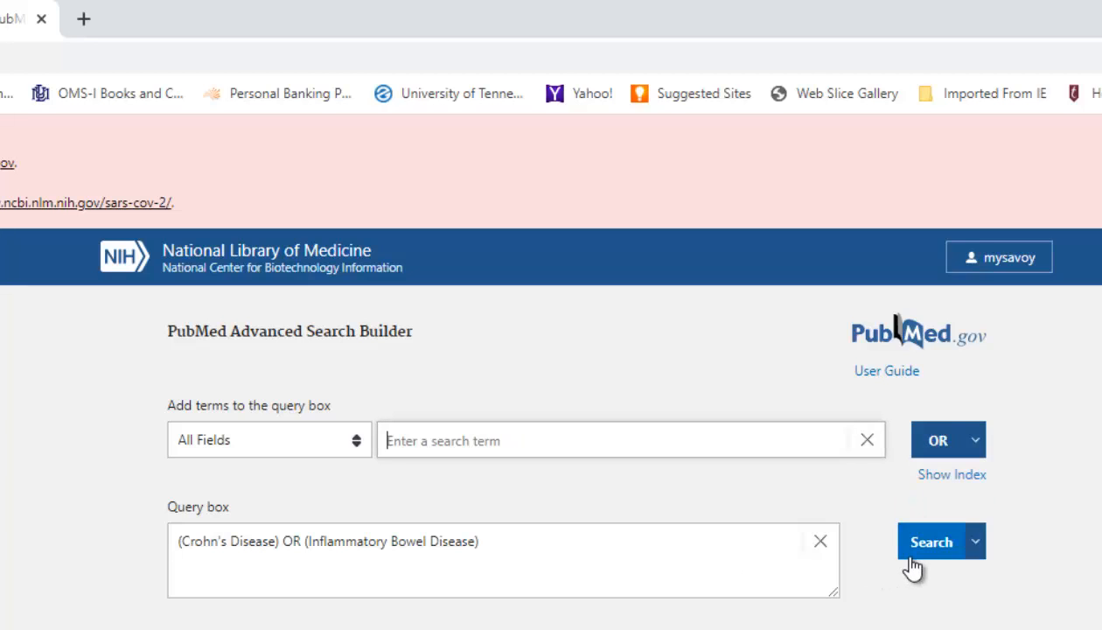
{"action": "left_click", "coordinate": [932, 543]}
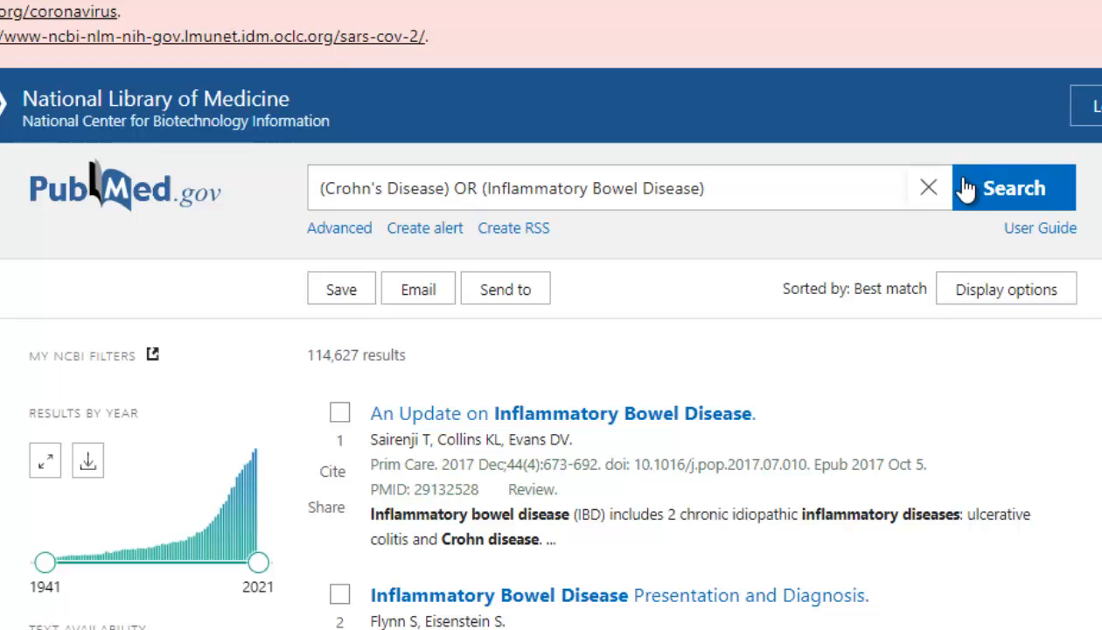
- Start a new advanced query that combines "surgery" with "surgical procedures" using OR
{"action": "left_click", "coordinate": [344, 230]}
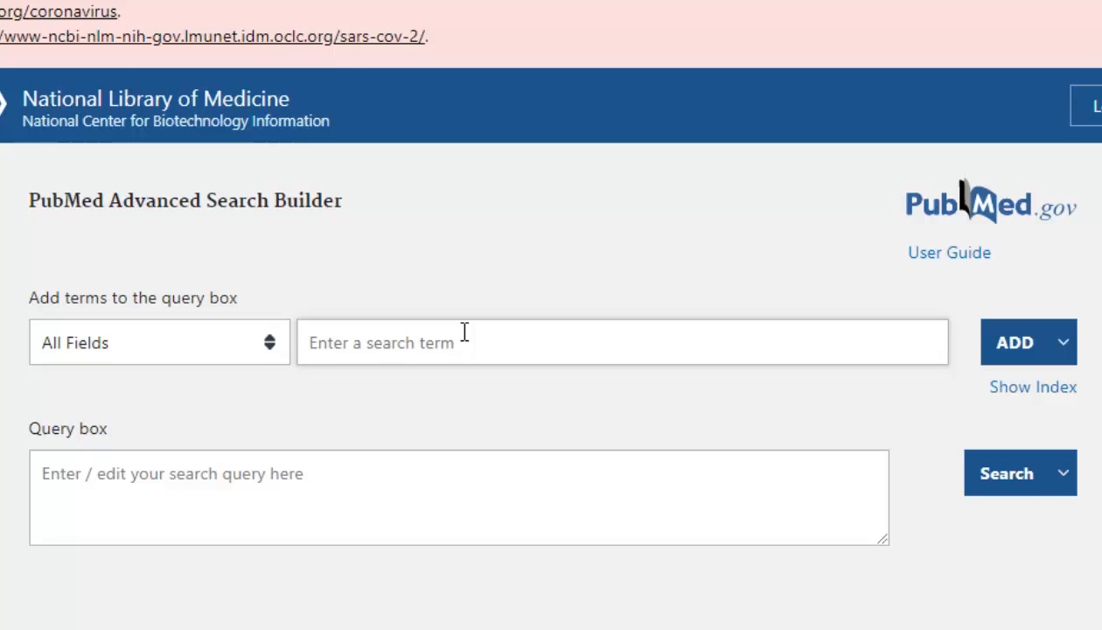
{"action": "type", "text": "surg"}
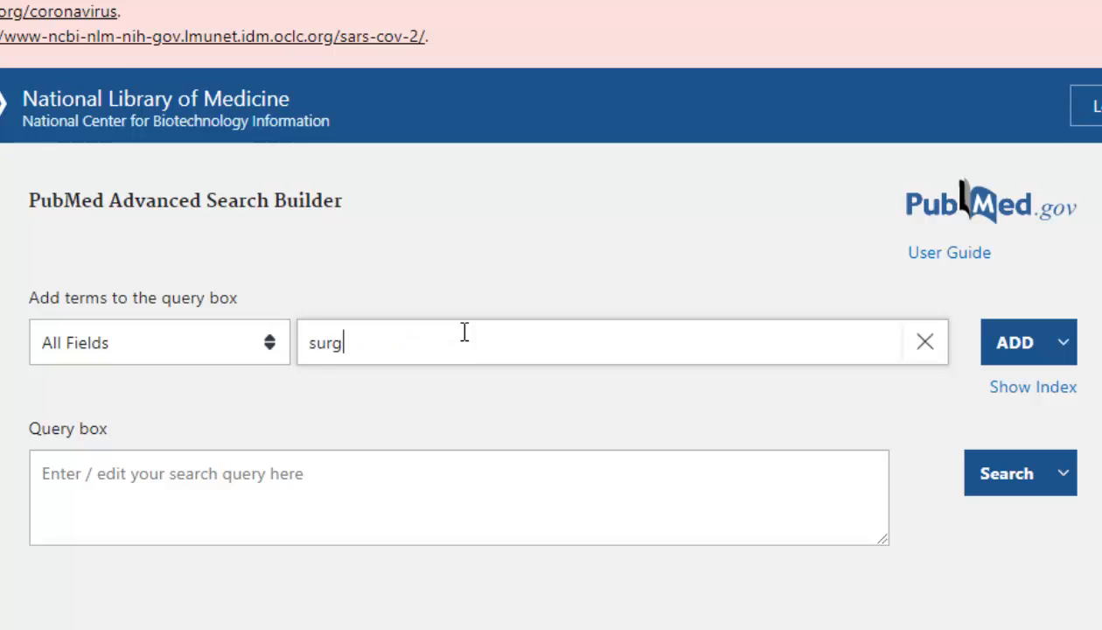
{"action": "type", "text": "ery"}
{"action": "left_click", "coordinate": [1017, 342]}
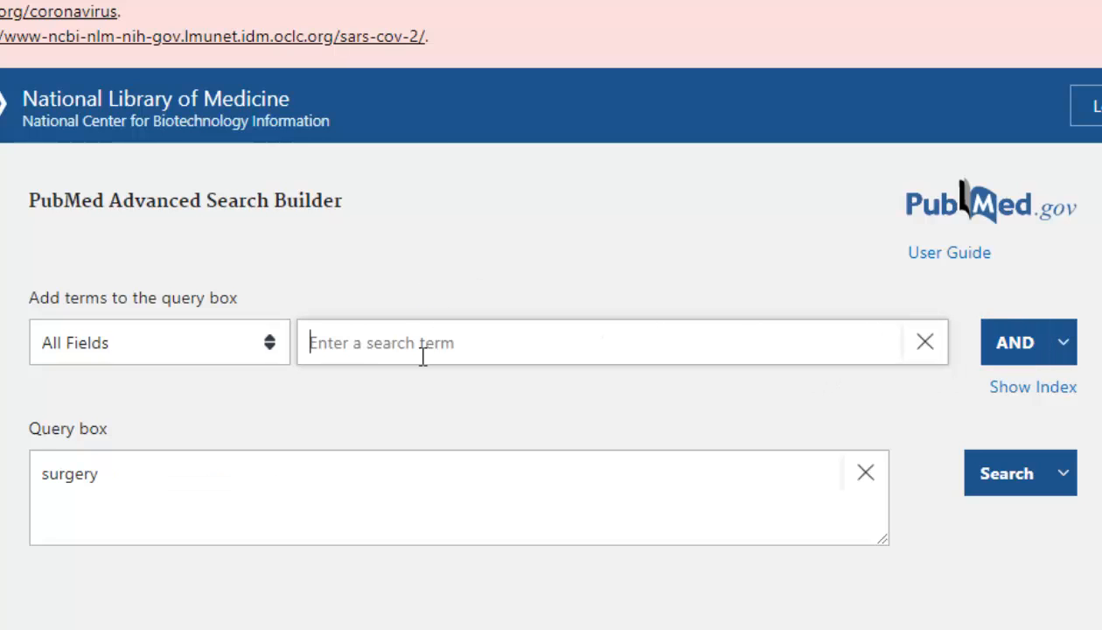
{"action": "type", "text": "surgi"}
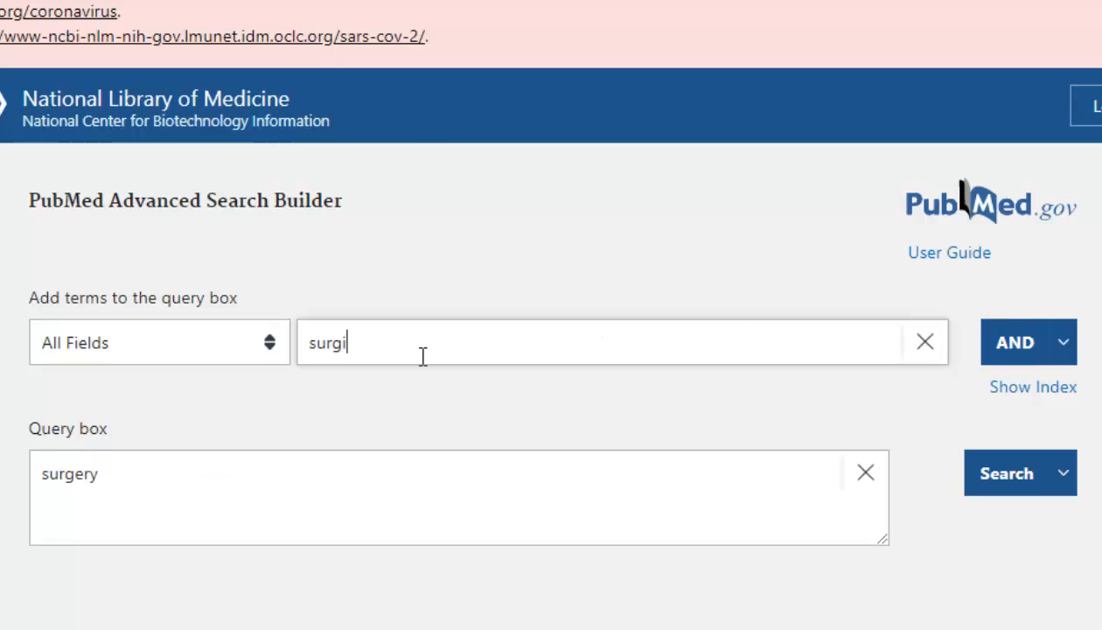
{"action": "type", "text": "cal procedures"}
{"action": "left_click", "coordinate": [1060, 350]}
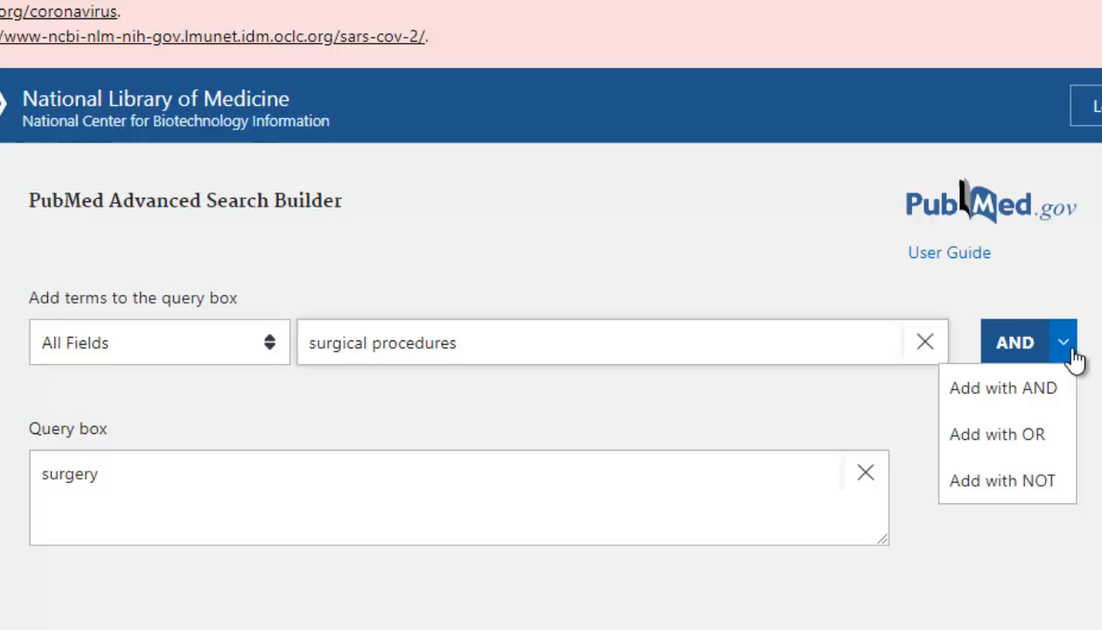
{"action": "left_click", "coordinate": [1021, 439]}
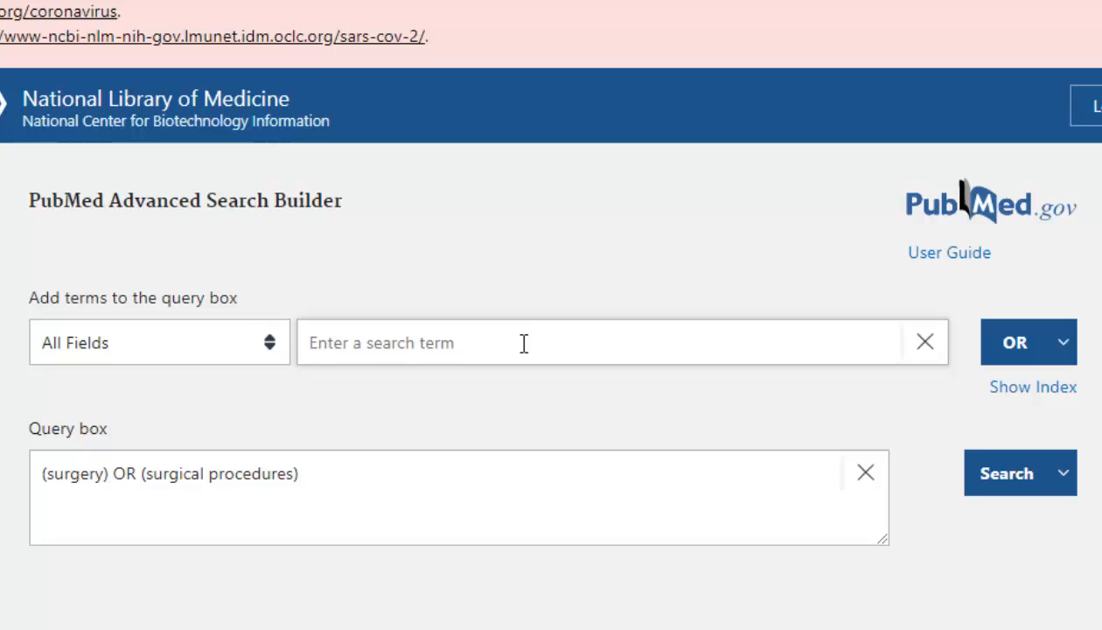
- Add "resection" and "laparotomy" to the surgery query with OR and run the search
{"action": "type", "text": "resection"}
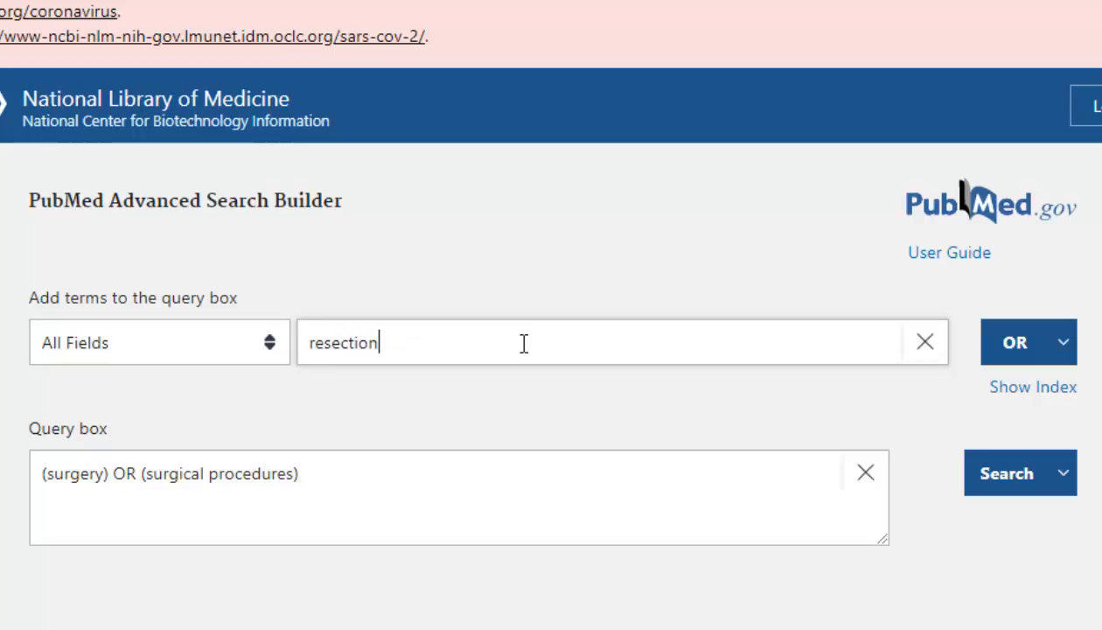
{"action": "left_click", "coordinate": [1063, 343]}
{"action": "left_click", "coordinate": [1019, 345]}
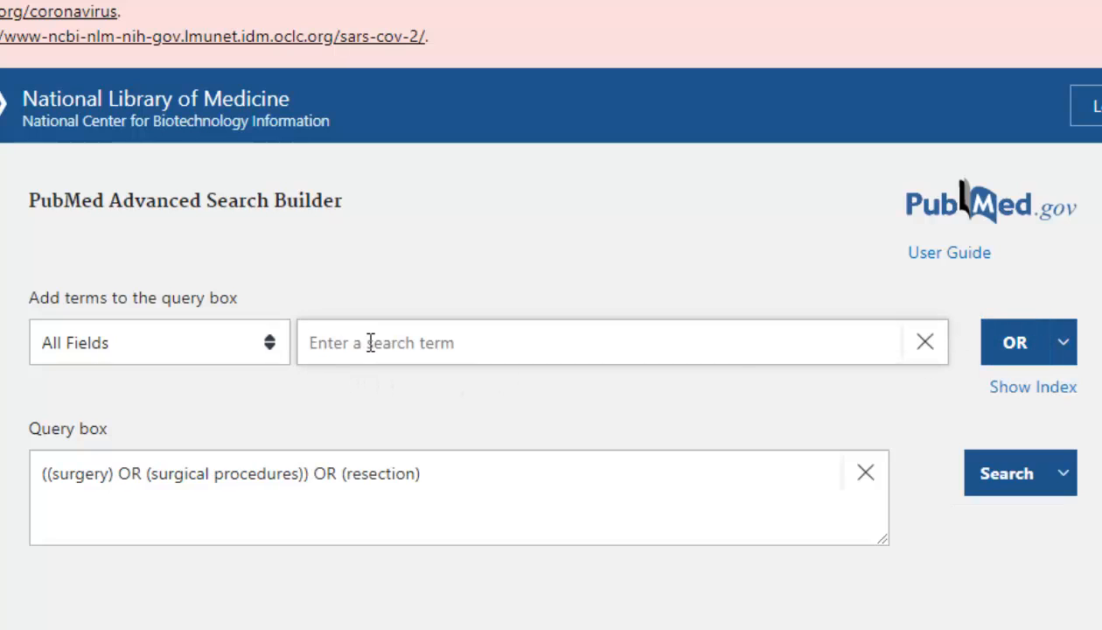
{"action": "type", "text": "lap"}
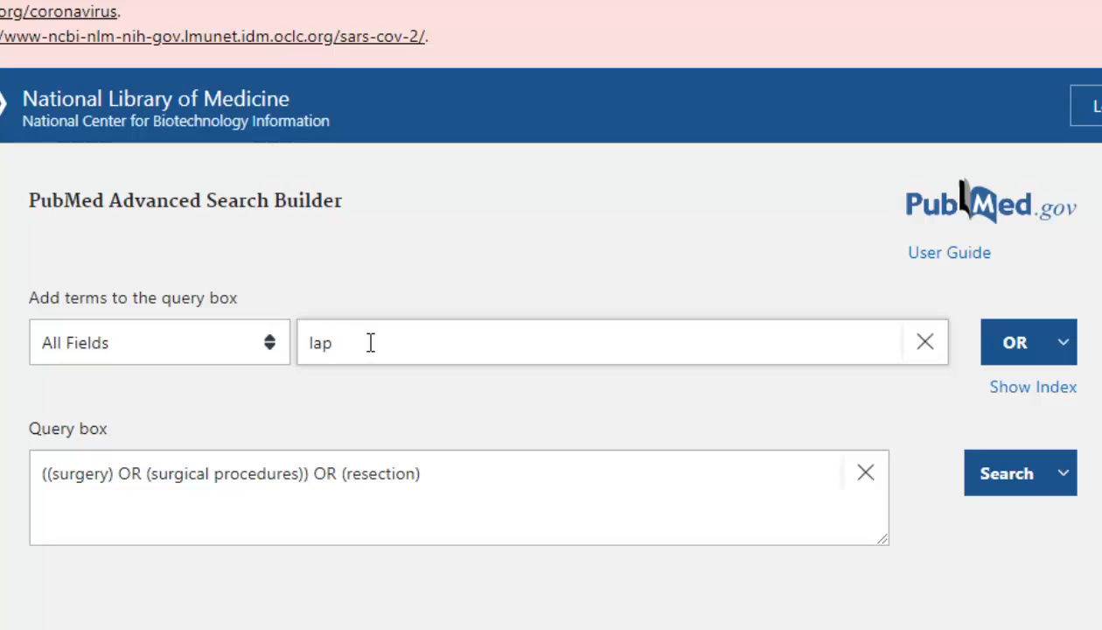
{"action": "type", "text": "arotomy"}
{"action": "left_click", "coordinate": [1015, 344]}
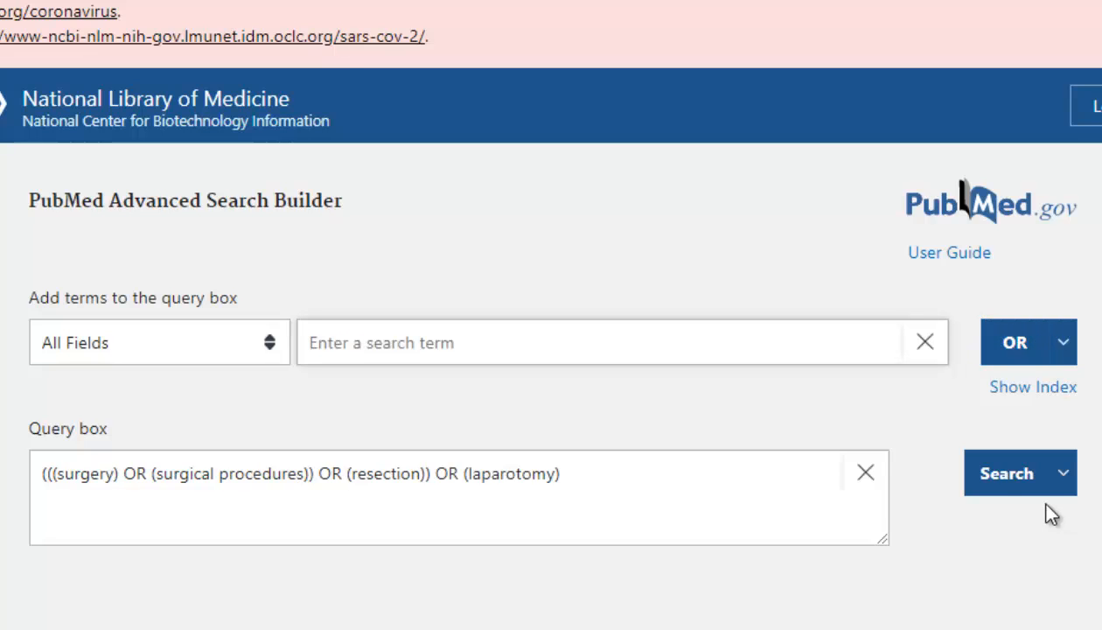
{"action": "left_click", "coordinate": [1015, 486]}
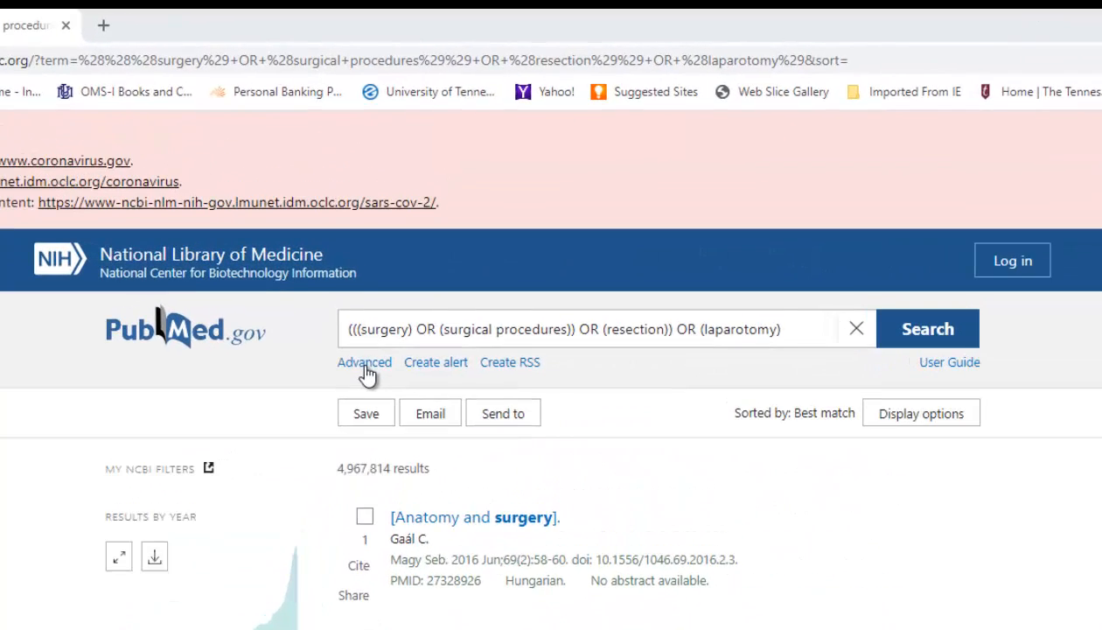
- Build a new advanced query "curative" OR "remission" and run the search
{"action": "left_click", "coordinate": [444, 216]}
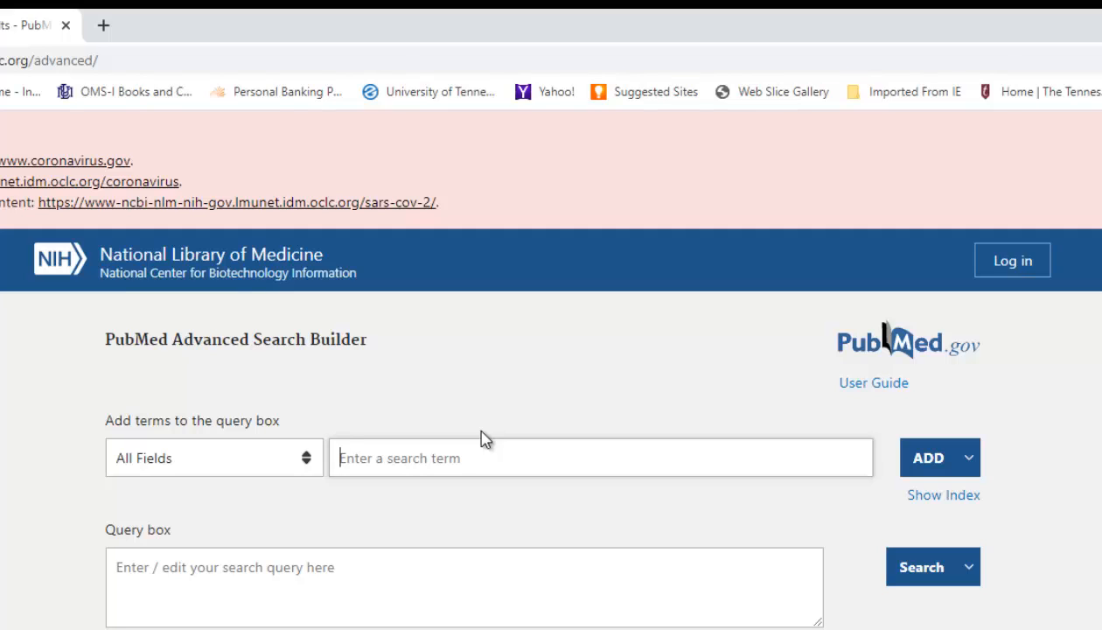
{"action": "type", "text": "cura"}
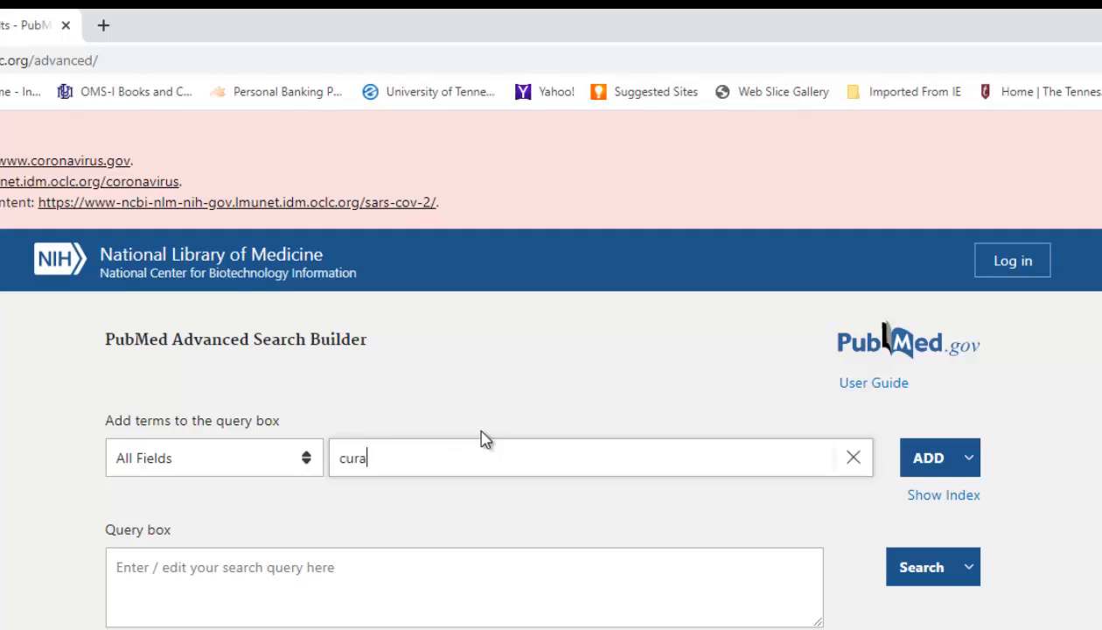
{"action": "type", "text": "tive"}
{"action": "left_click", "coordinate": [928, 470]}
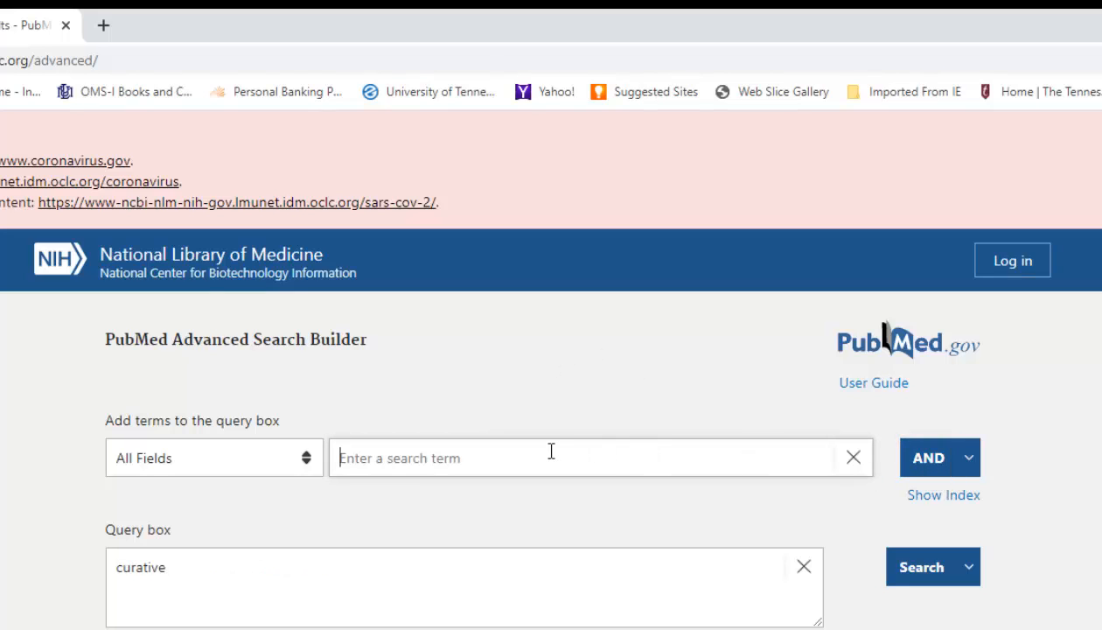
{"action": "type", "text": "remission"}
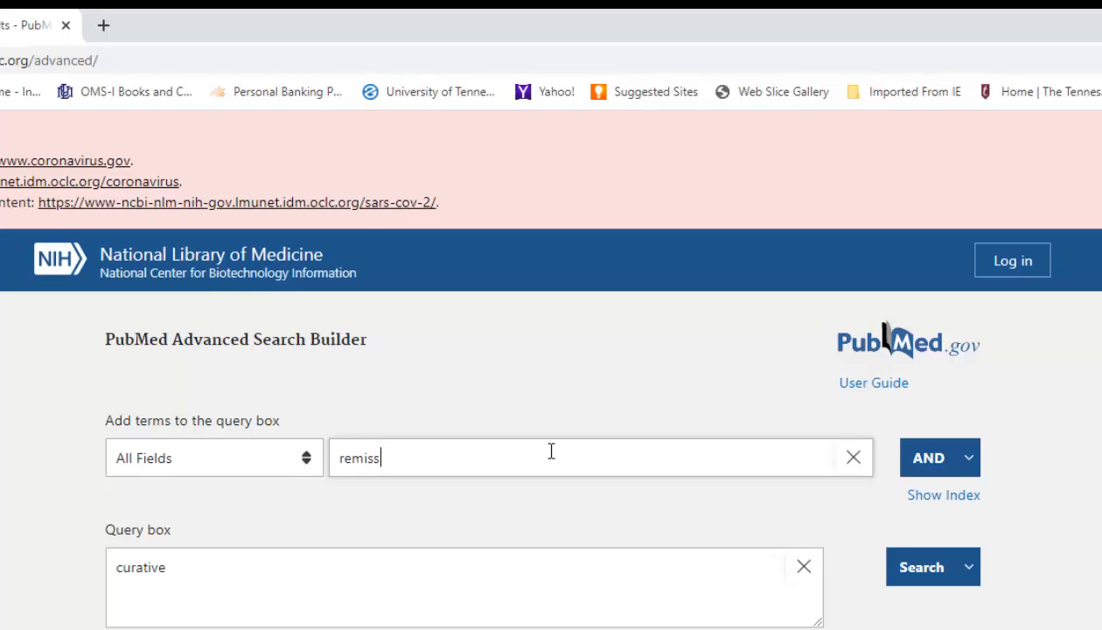
{"action": "left_click", "coordinate": [971, 464]}
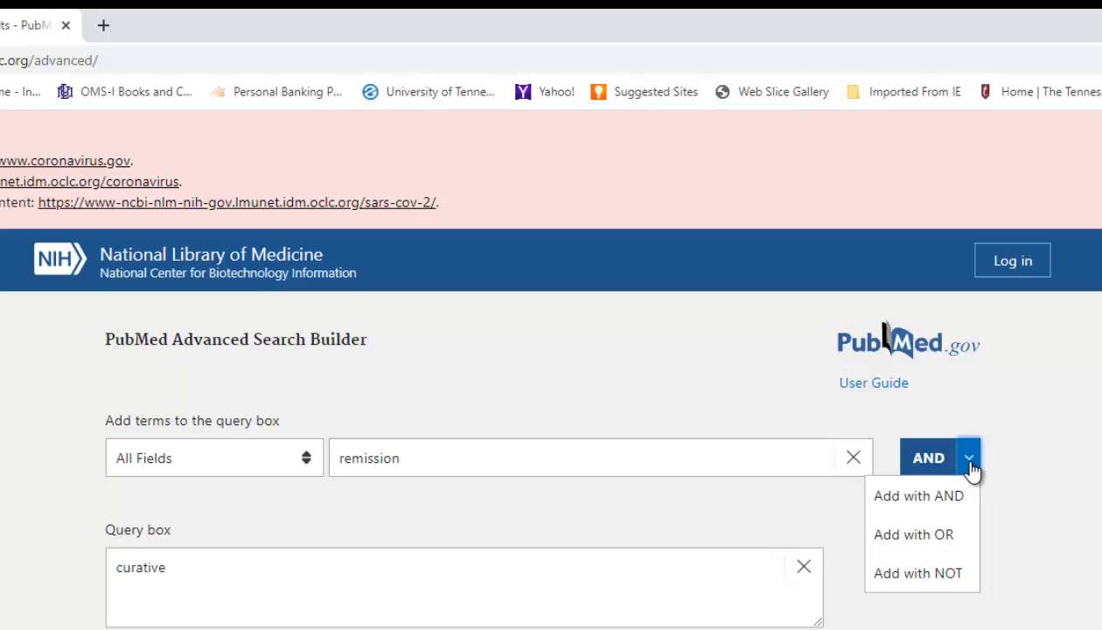
{"action": "left_click", "coordinate": [942, 542]}
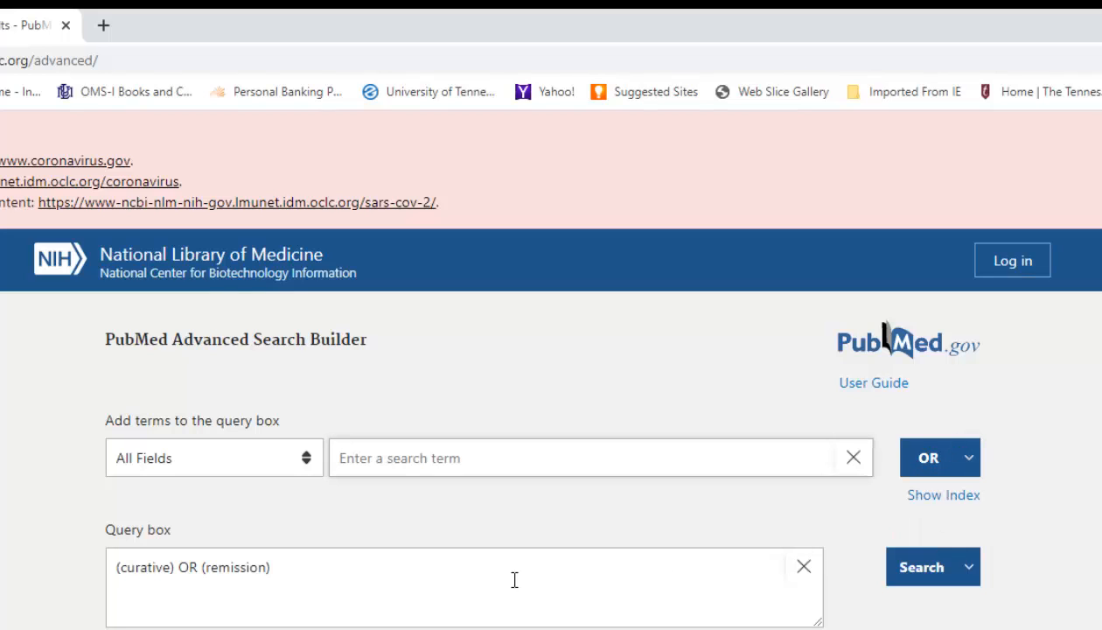
{"action": "left_click", "coordinate": [918, 576]}
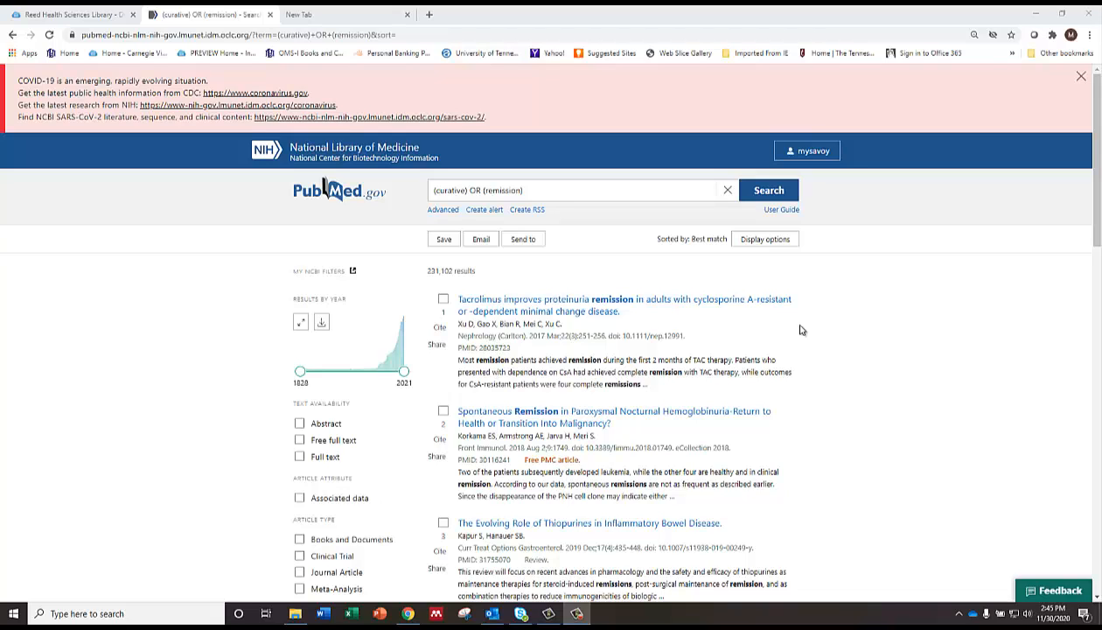
- Combine history searches #1, #2 and #3 with AND in a new advanced query and run the combined search
{"action": "left_click", "coordinate": [443, 213]}
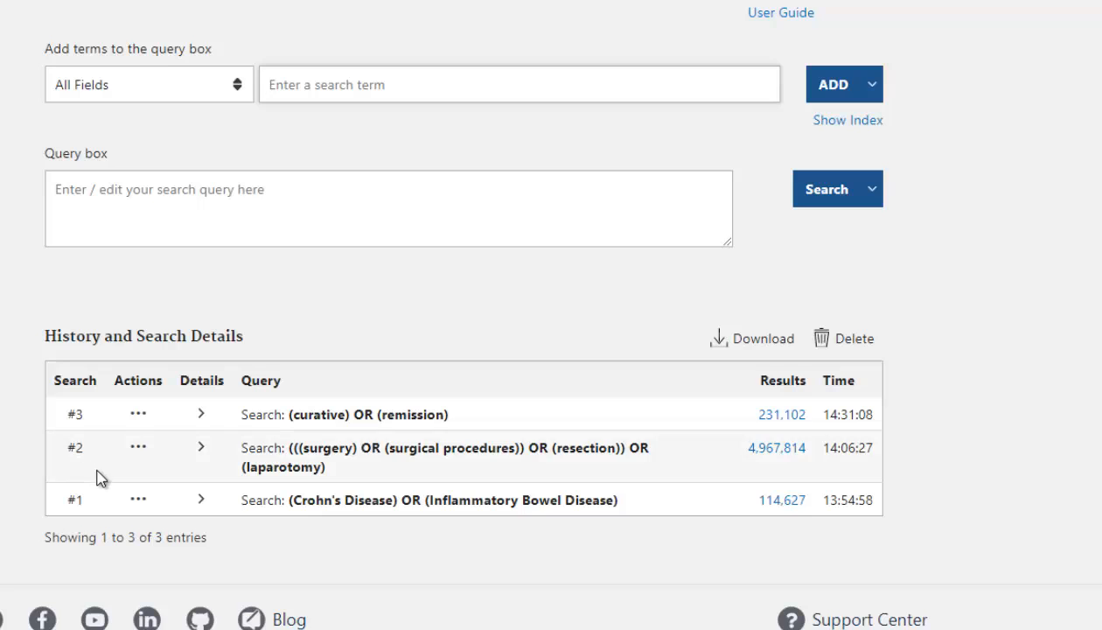
{"action": "left_click", "coordinate": [137, 500]}
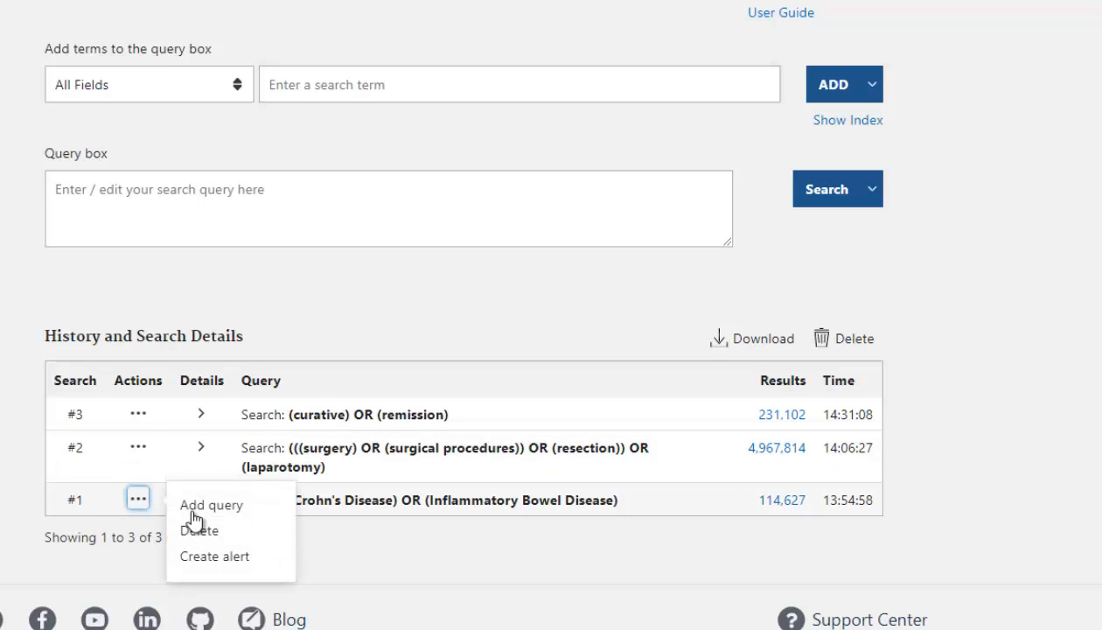
{"action": "left_click", "coordinate": [215, 507]}
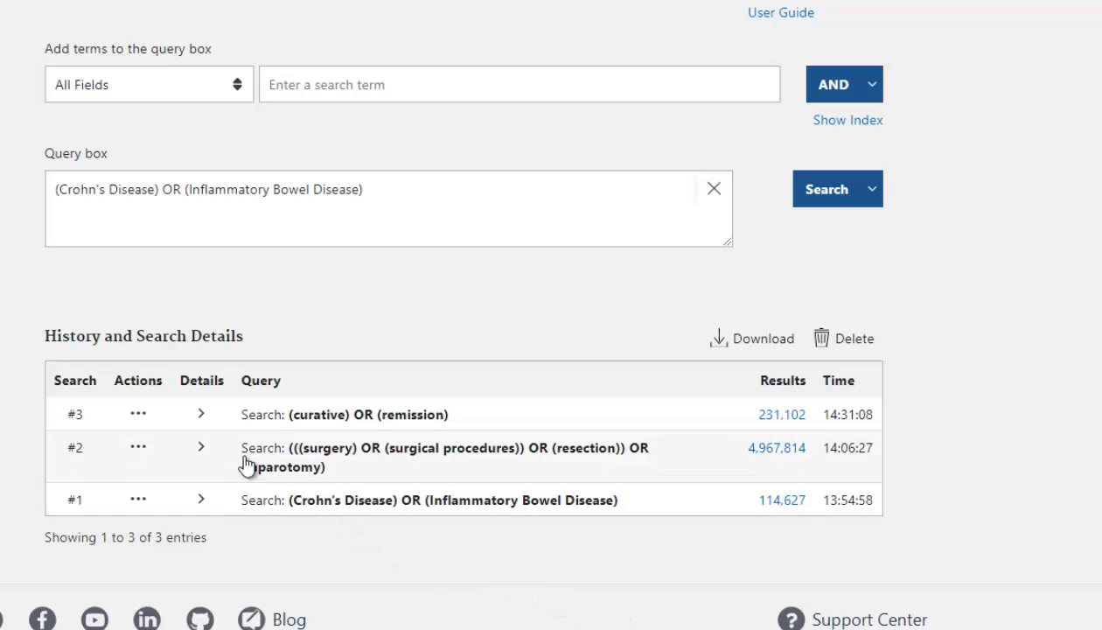
{"action": "left_click", "coordinate": [140, 449]}
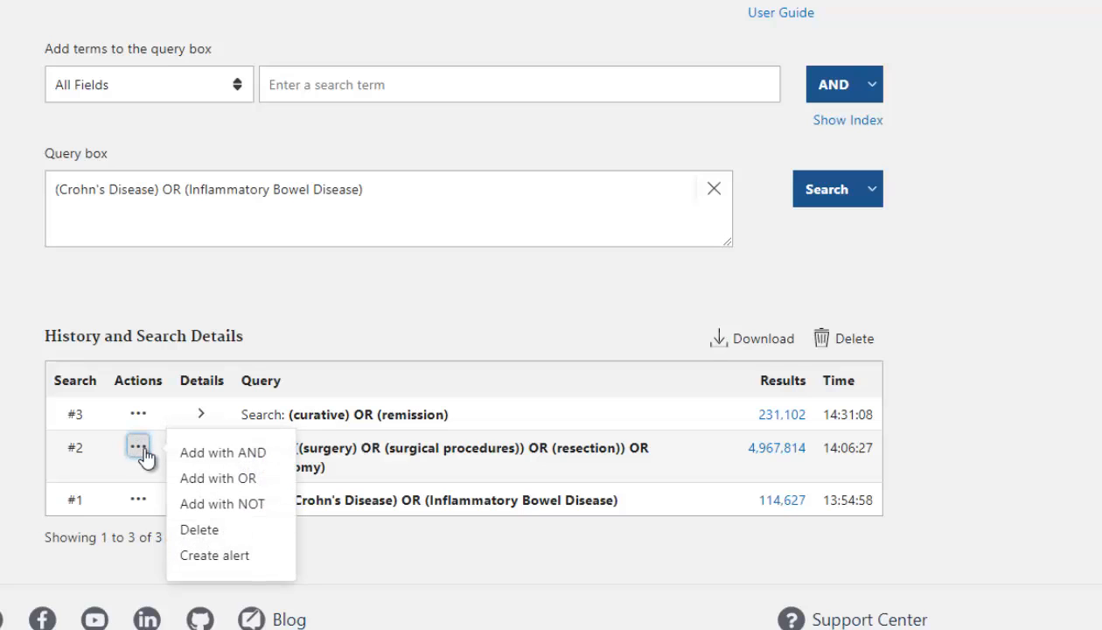
{"action": "left_click", "coordinate": [211, 453]}
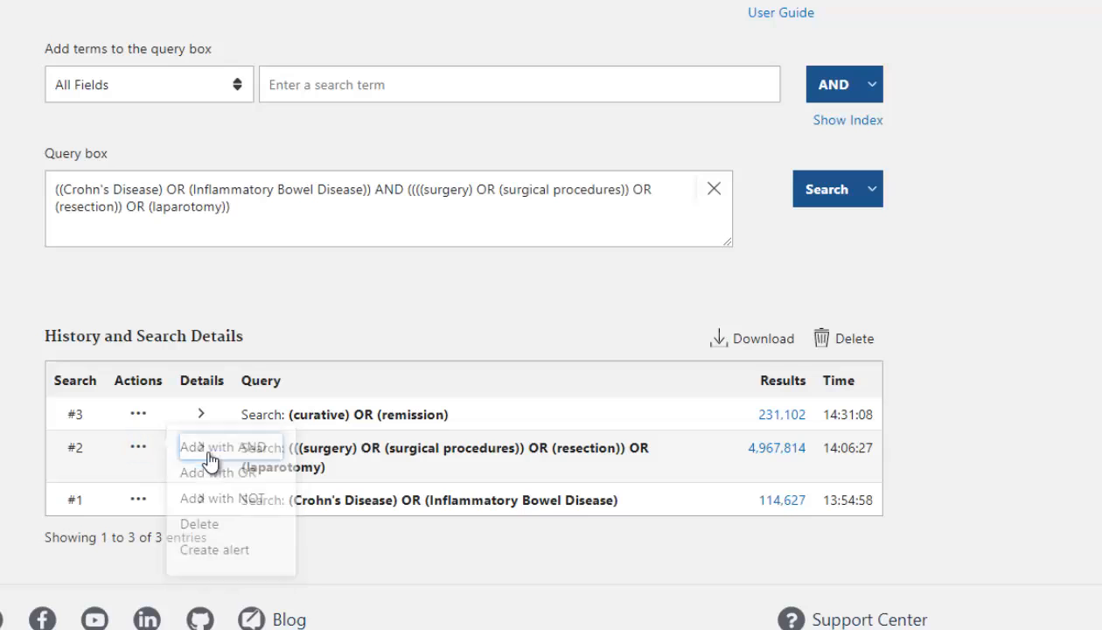
{"action": "left_click", "coordinate": [138, 413]}
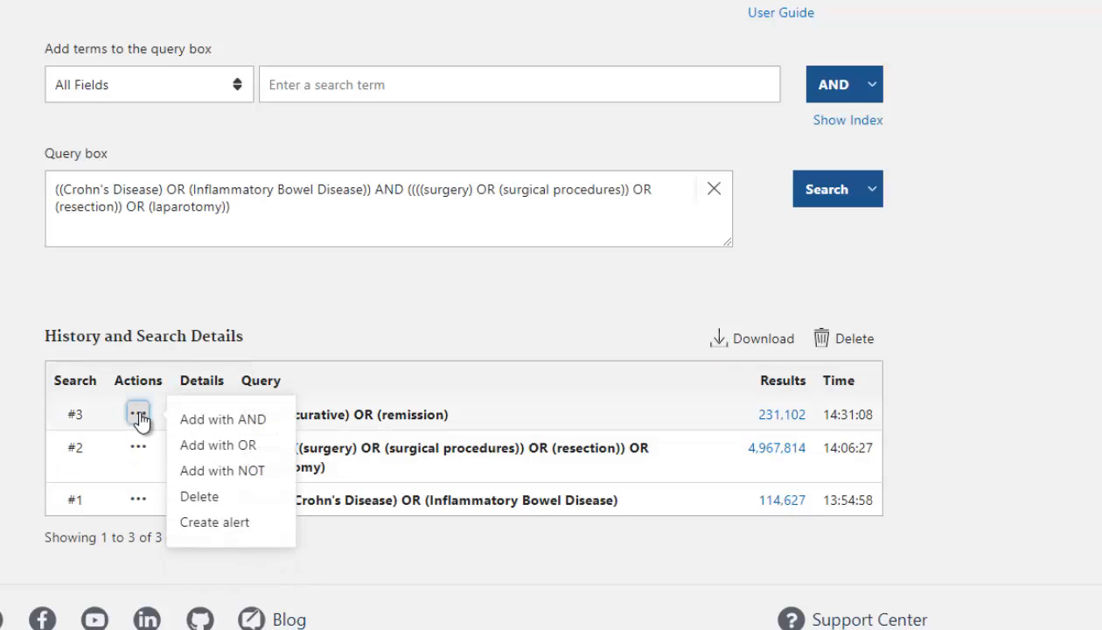
{"action": "left_click", "coordinate": [218, 426]}
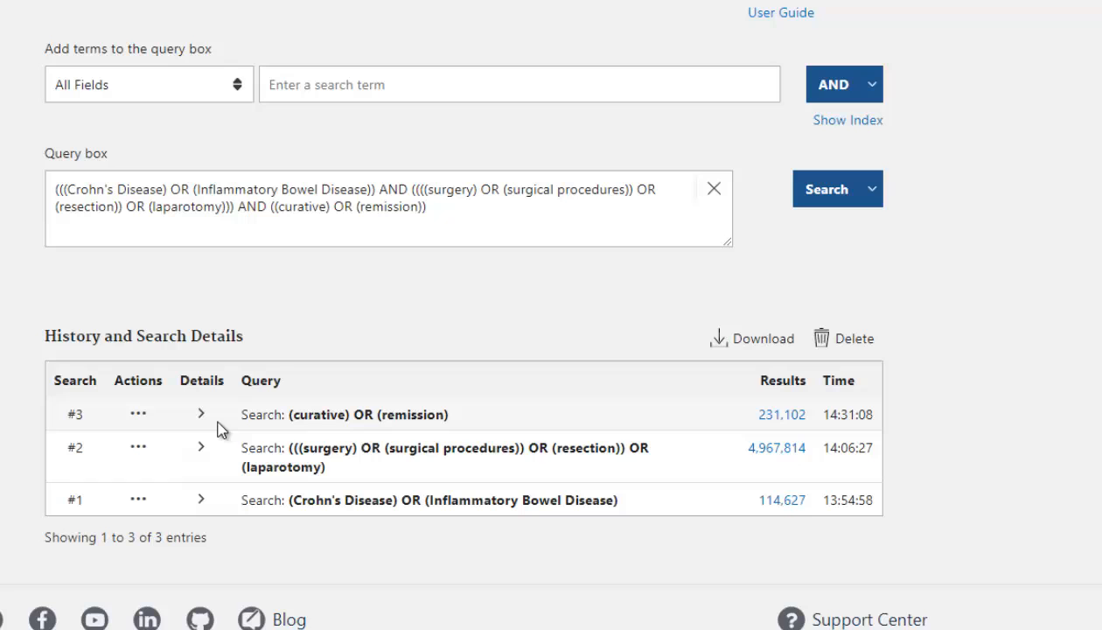
{"action": "left_click", "coordinate": [825, 196]}
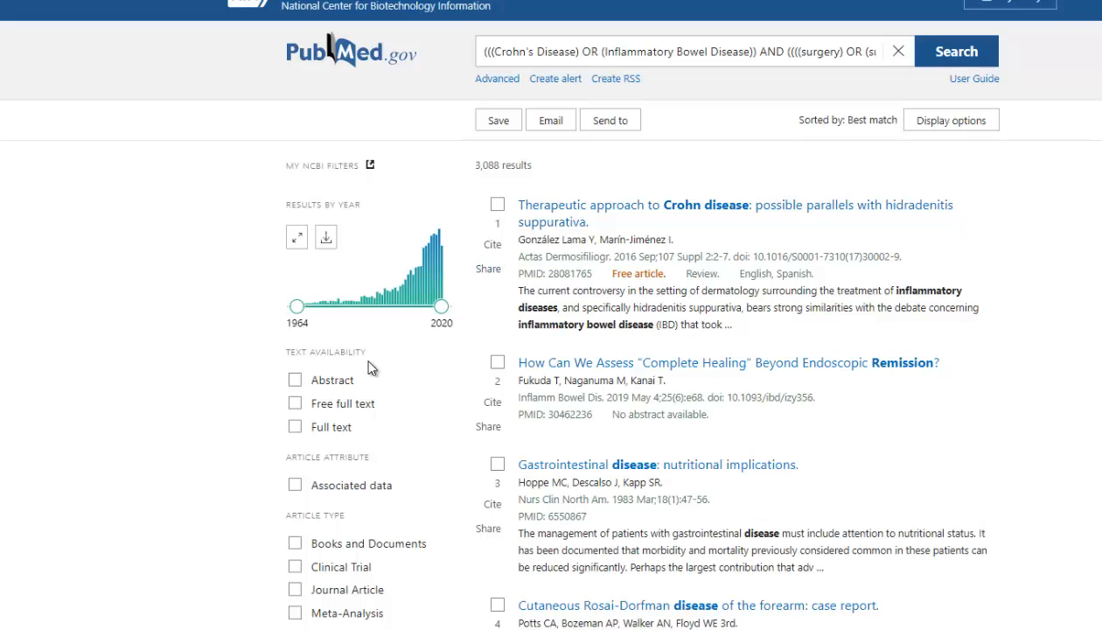
- Filter the combined search results to Randomized Controlled Trial articles published within the last 5 years
{"action": "scroll", "coordinate": [369, 367], "scroll_direction": "down", "scroll_amount": 2}
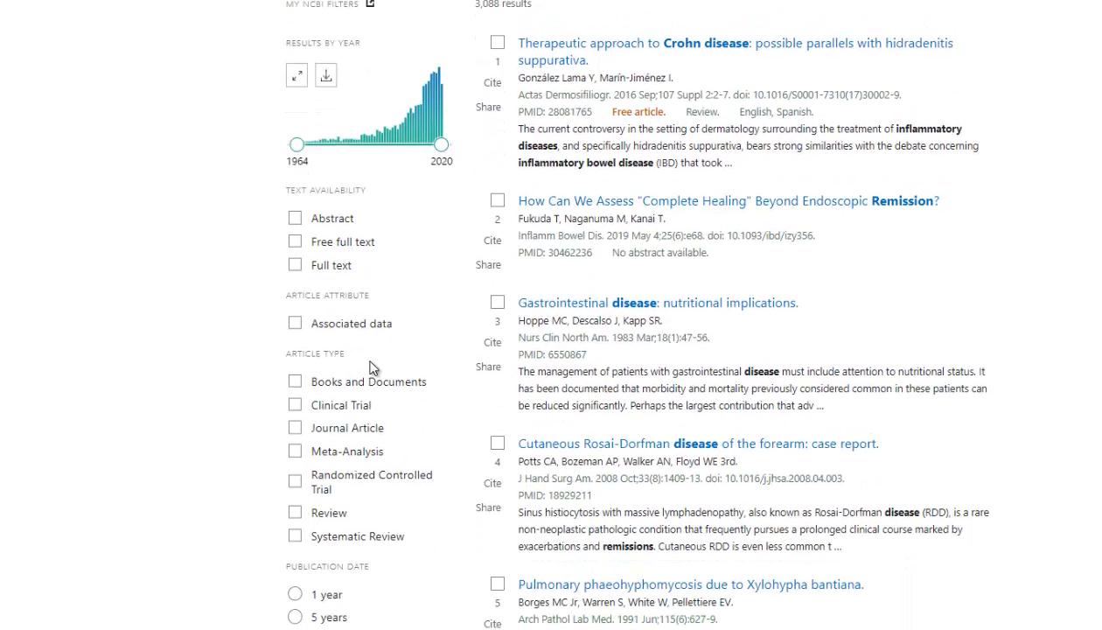
{"action": "scroll", "coordinate": [375, 364], "scroll_direction": "down", "scroll_amount": 3}
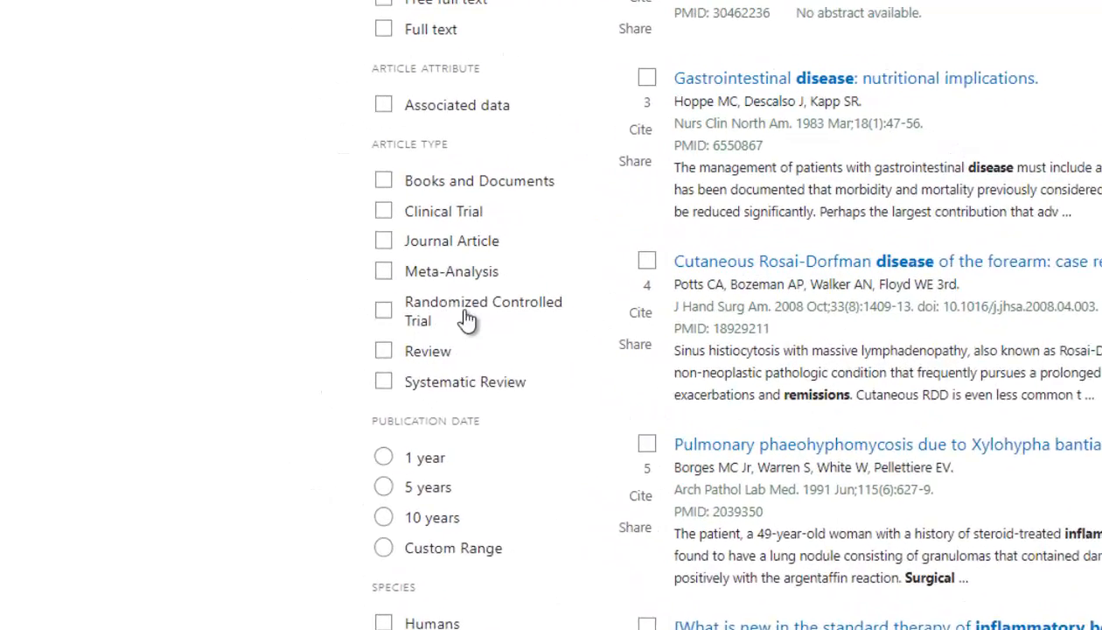
{"action": "left_click", "coordinate": [411, 339]}
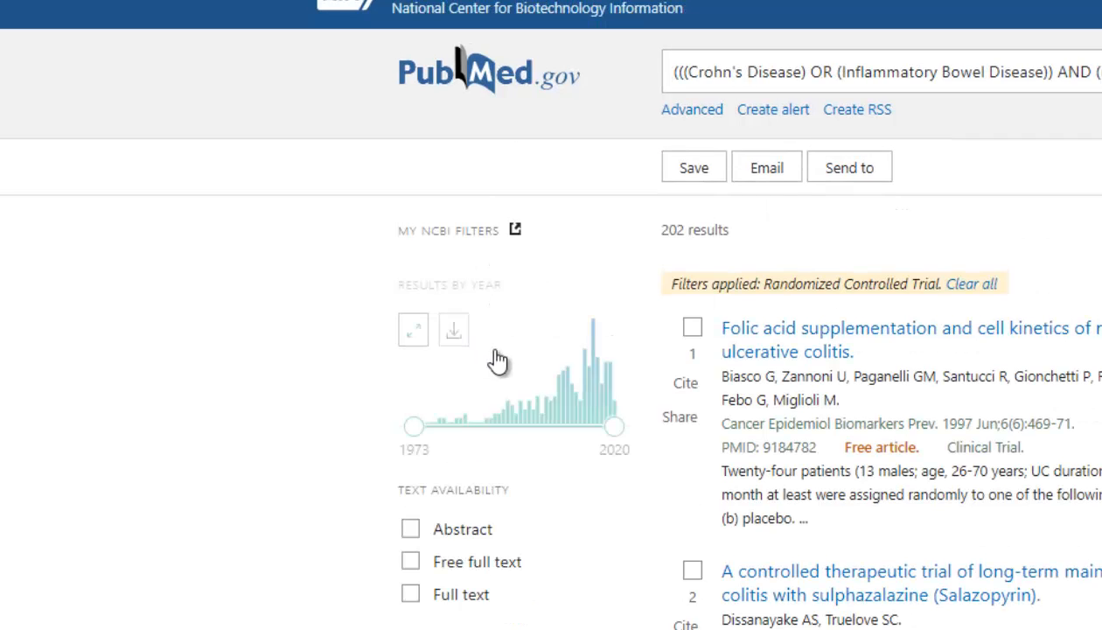
{"action": "scroll", "coordinate": [503, 363], "scroll_direction": "down", "scroll_amount": 5}
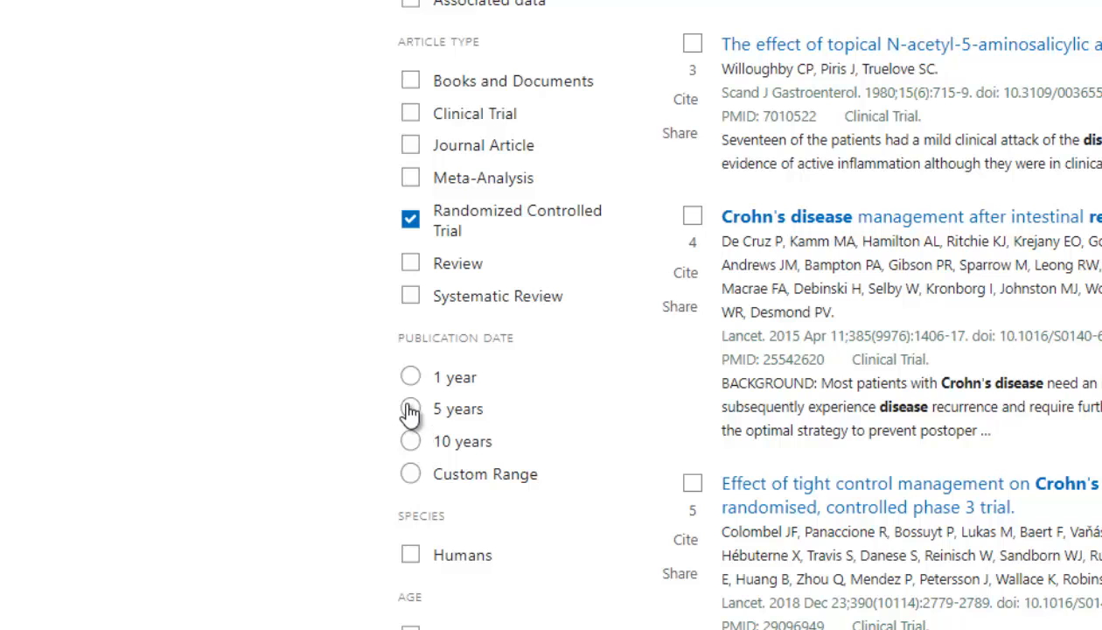
{"action": "left_click", "coordinate": [411, 409]}
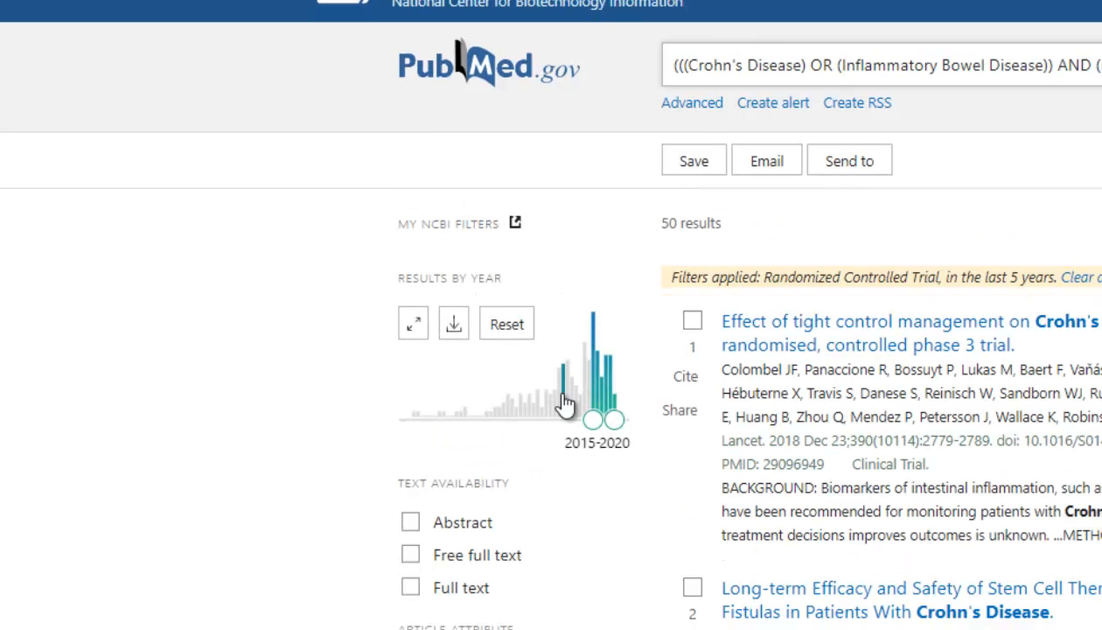
- Replace the infant age option with Adult: 19+ years in the additional filters and apply it to the results
{"action": "scroll", "coordinate": [569, 402], "scroll_direction": "down", "scroll_amount": 5}
{"action": "scroll", "coordinate": [574, 402], "scroll_direction": "down", "scroll_amount": 5}
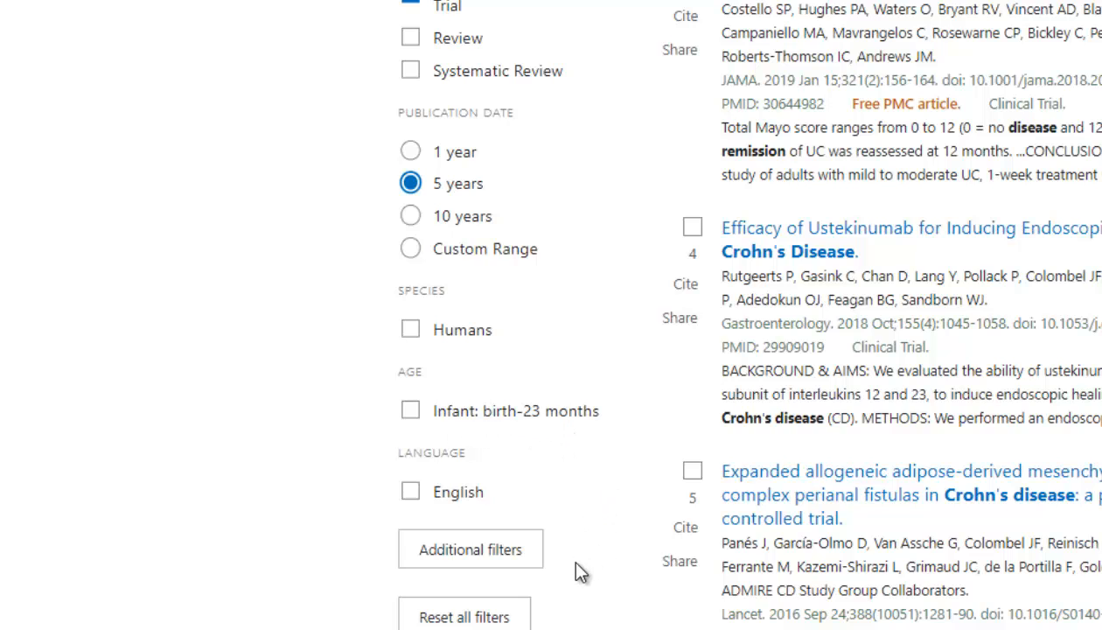
{"action": "left_click", "coordinate": [473, 551]}
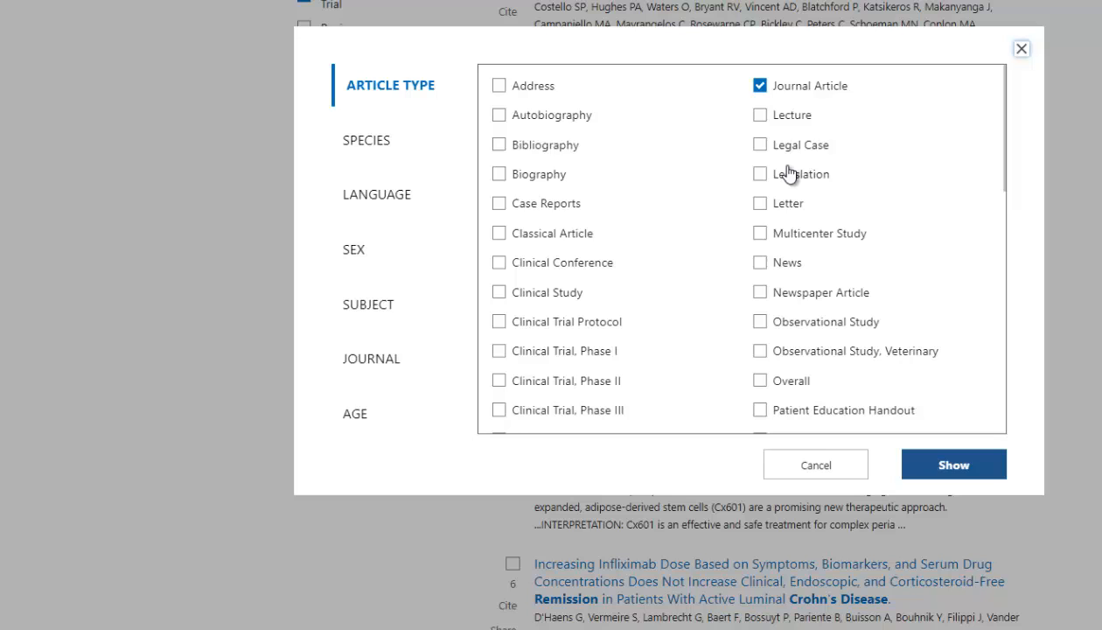
{"action": "scroll", "coordinate": [788, 174], "scroll_direction": "down", "scroll_amount": 3}
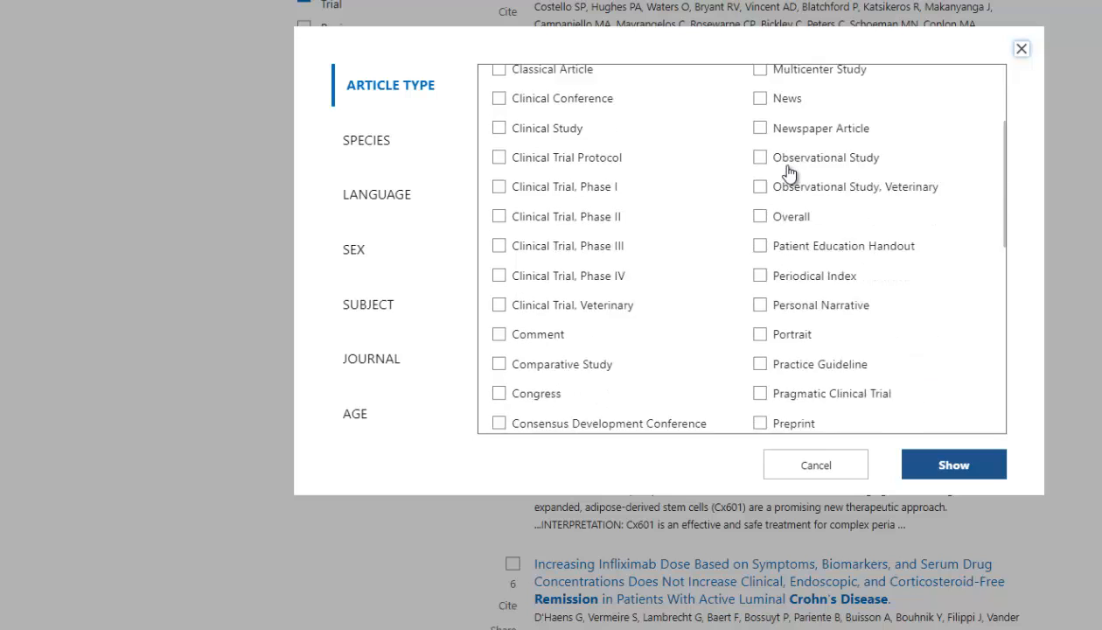
{"action": "left_click", "coordinate": [360, 408]}
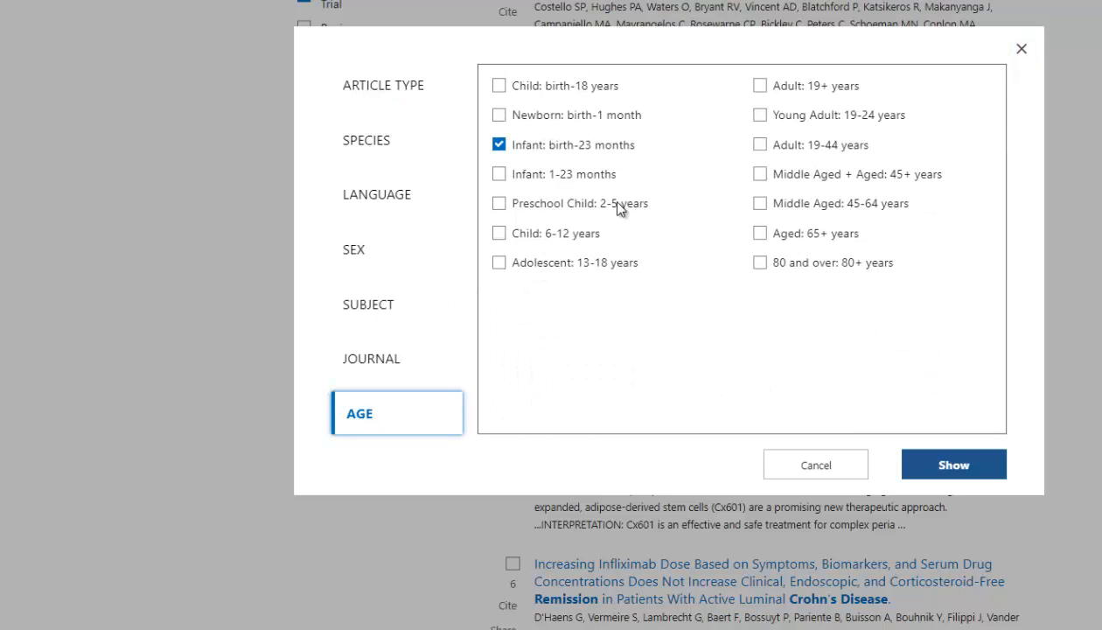
{"action": "left_click", "coordinate": [499, 147]}
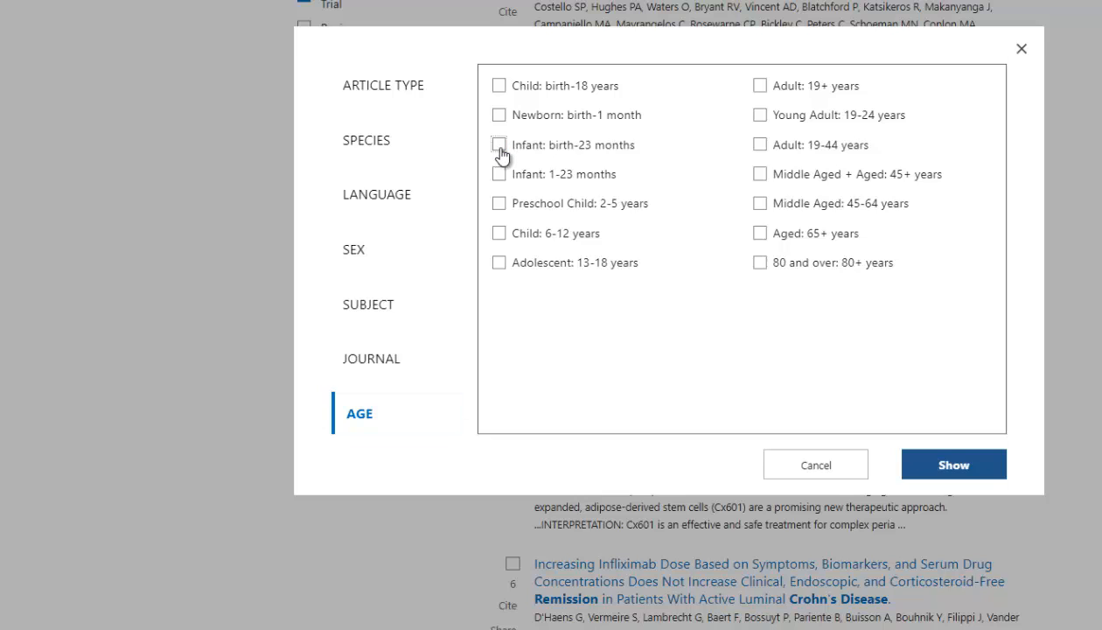
{"action": "left_click", "coordinate": [761, 87]}
{"action": "left_click", "coordinate": [952, 467]}
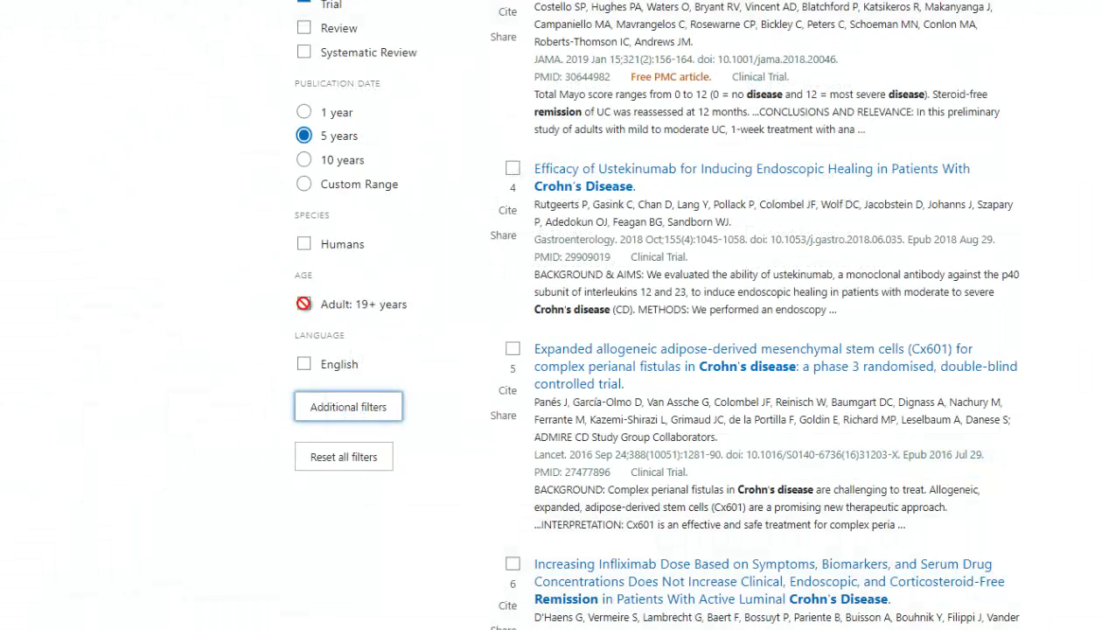
{"action": "left_click", "coordinate": [304, 303]}
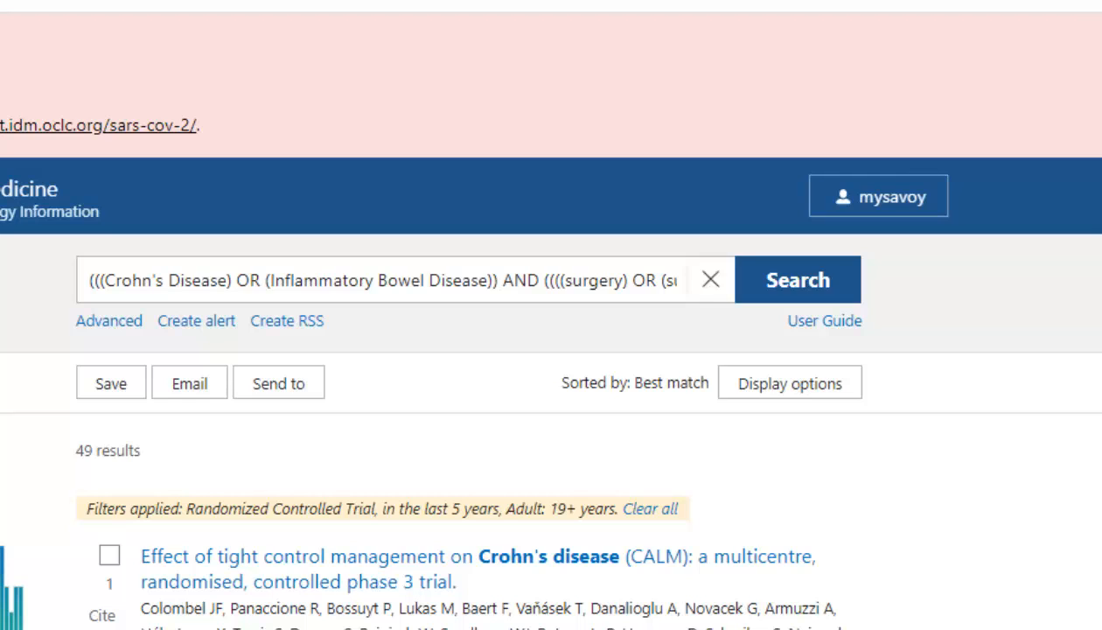
- Create an alert for the filtered search, name it CD, decline email updates and save it
{"action": "left_click", "coordinate": [189, 323]}
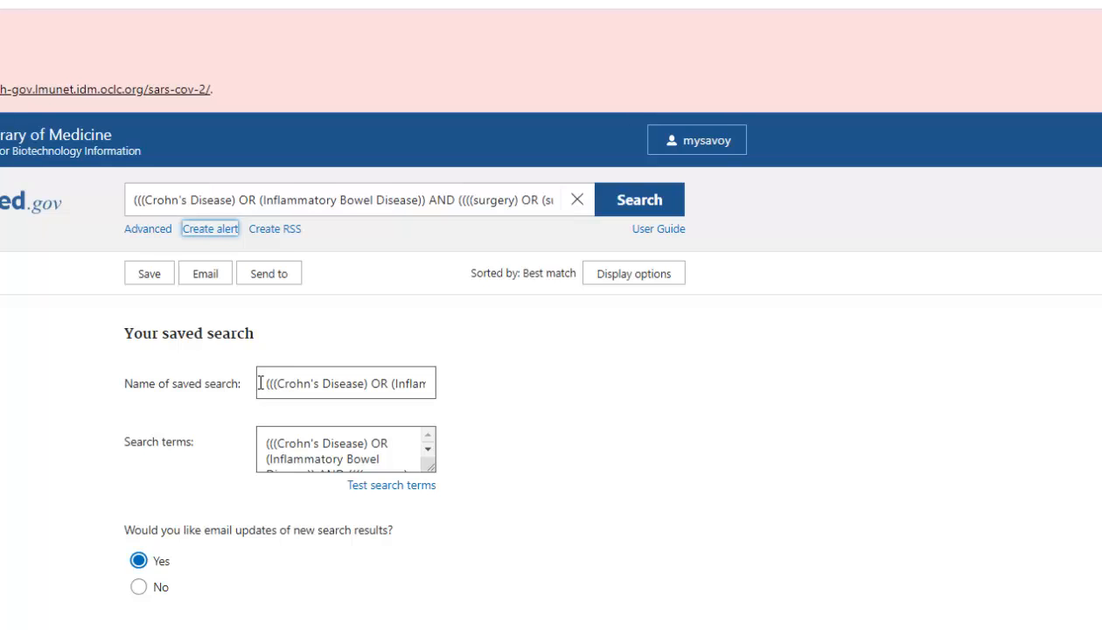
{"action": "left_click_drag", "start_coordinate": [260, 383], "coordinate": [551, 407]}
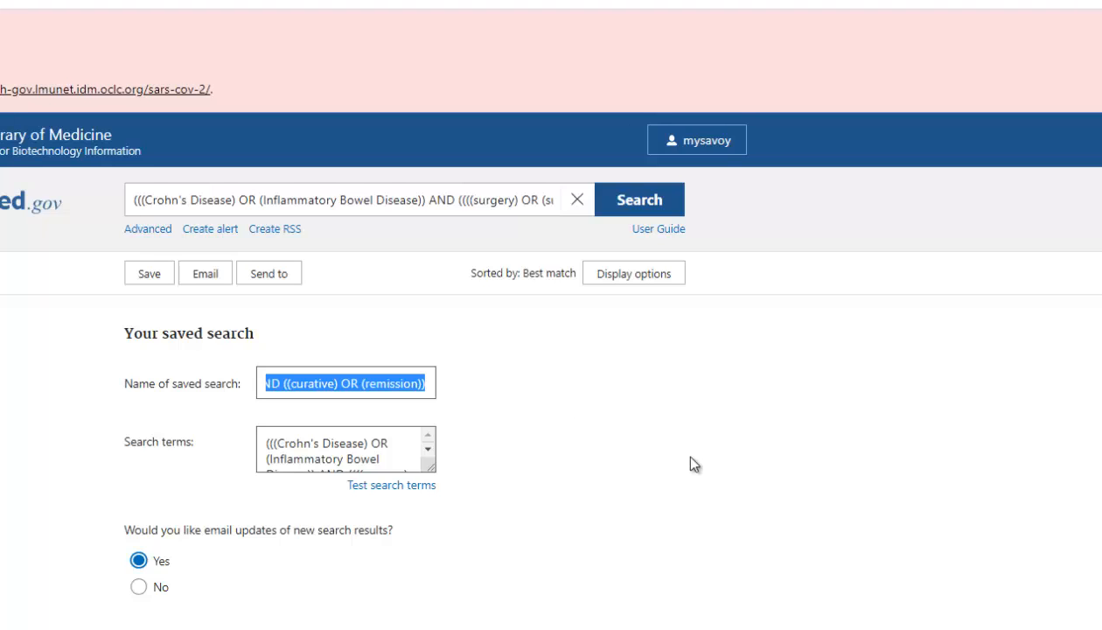
{"action": "type", "text": "CD"}
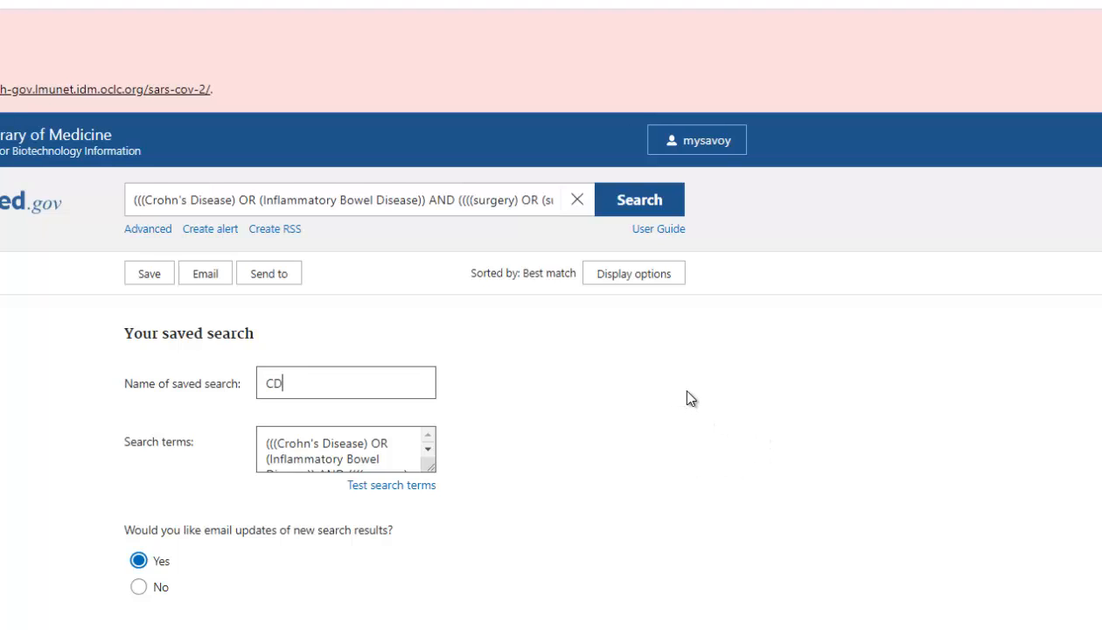
{"action": "scroll", "coordinate": [687, 399], "scroll_direction": "down", "scroll_amount": 1}
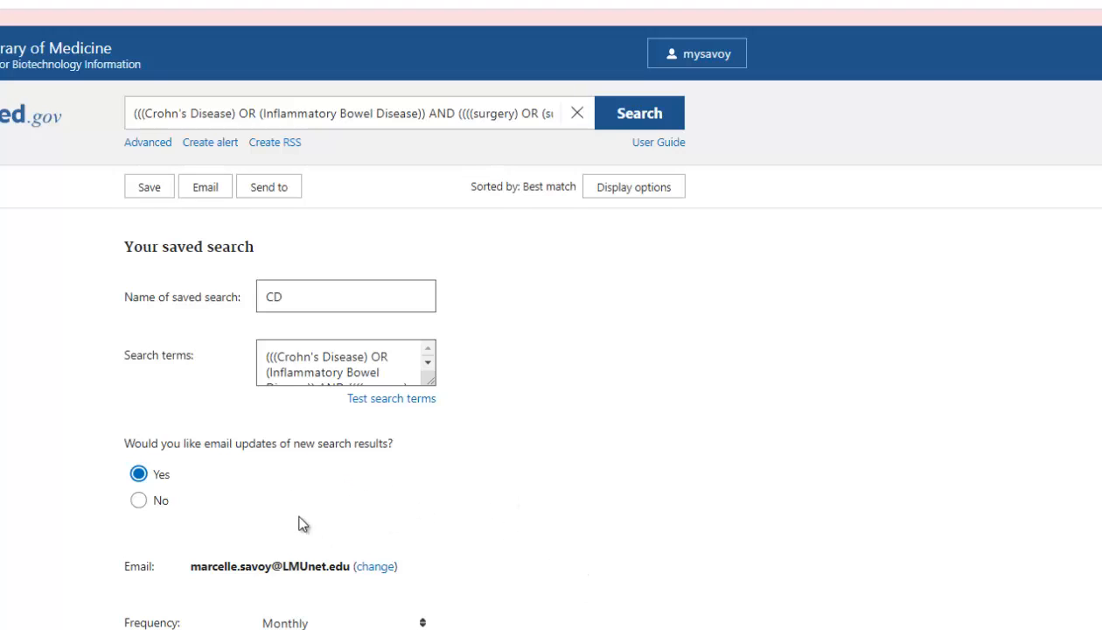
{"action": "left_click", "coordinate": [139, 501]}
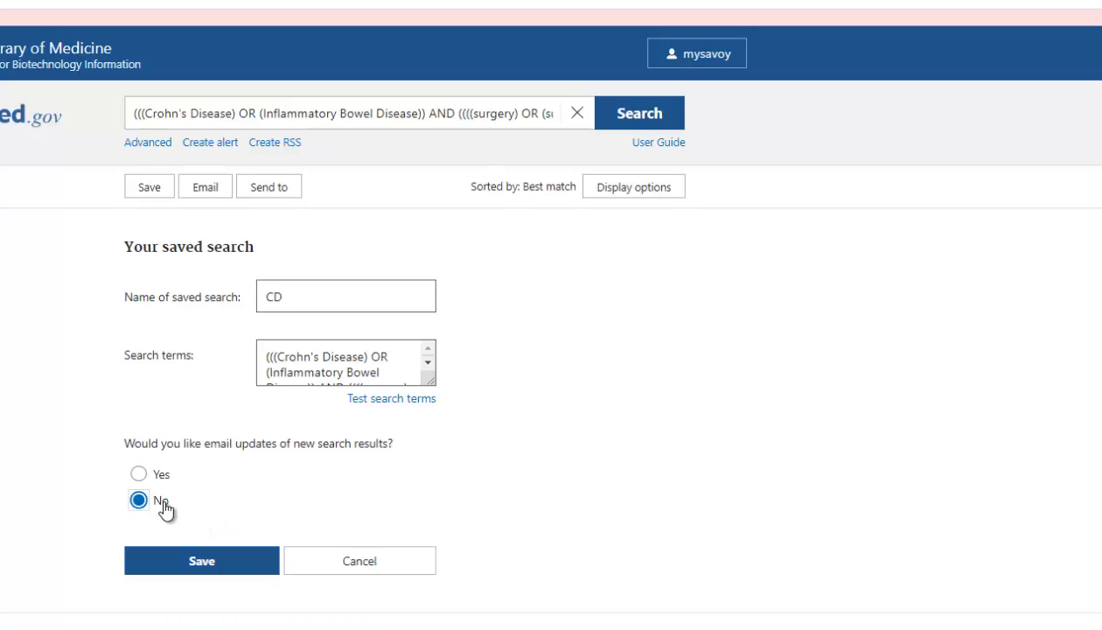
{"action": "left_click", "coordinate": [201, 564]}
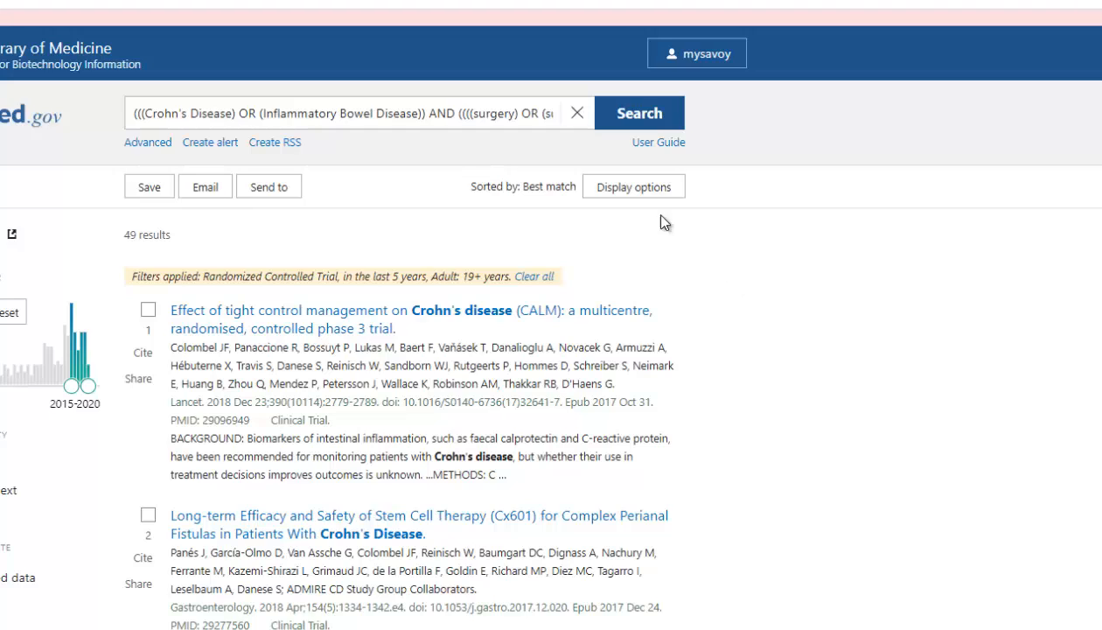
- Send all results to a new collection named CD
{"action": "left_click", "coordinate": [267, 196]}
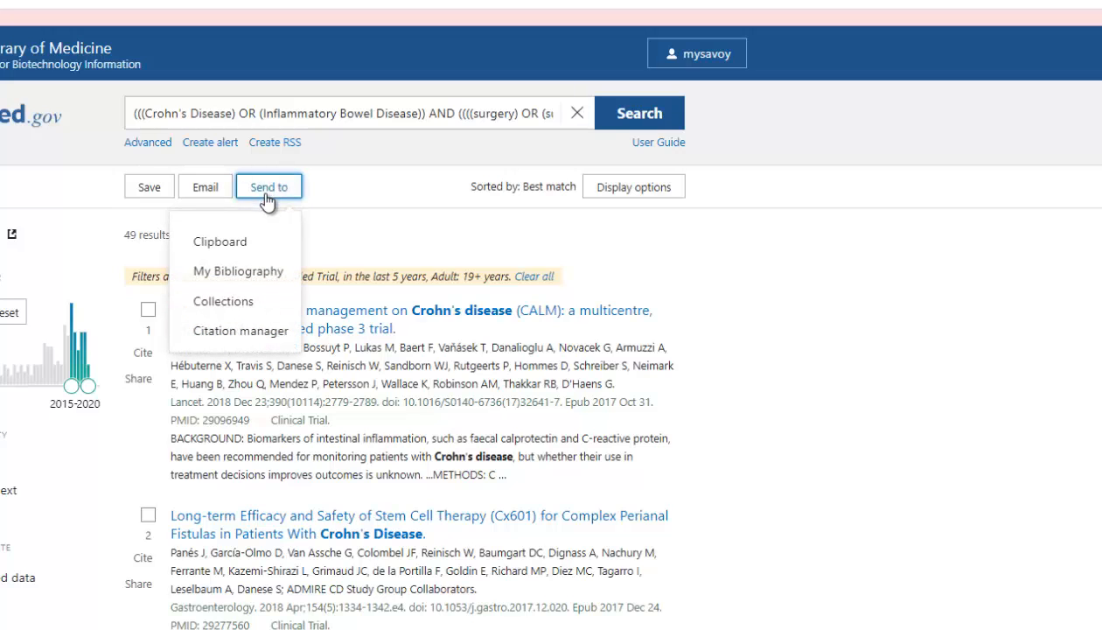
{"action": "left_click", "coordinate": [225, 303]}
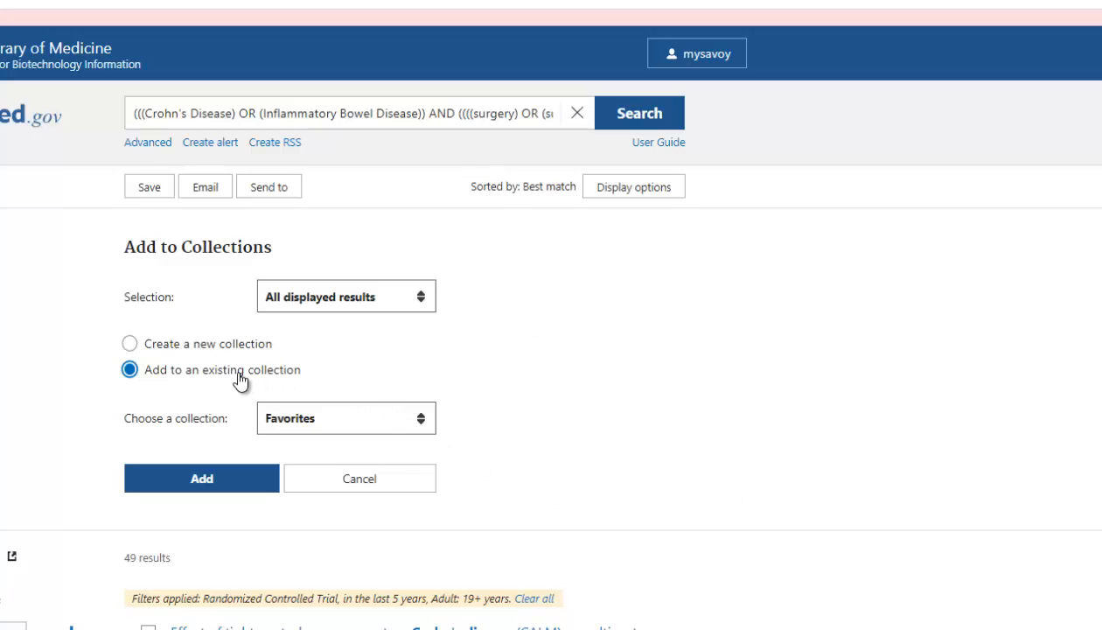
{"action": "left_click", "coordinate": [130, 345]}
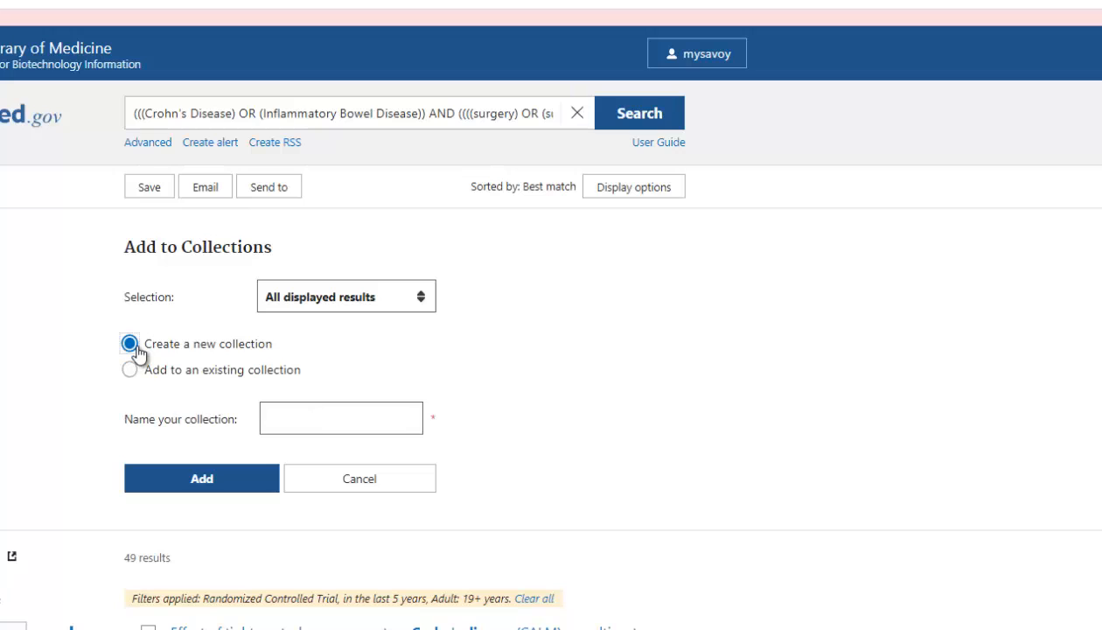
{"action": "left_click", "coordinate": [423, 303]}
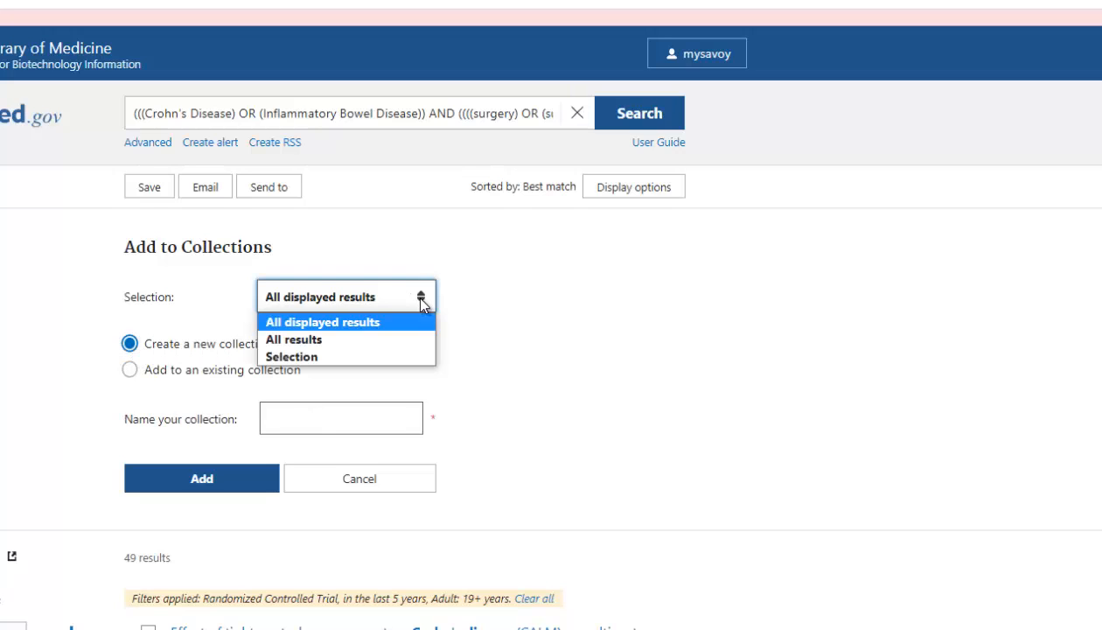
{"action": "left_click", "coordinate": [346, 339]}
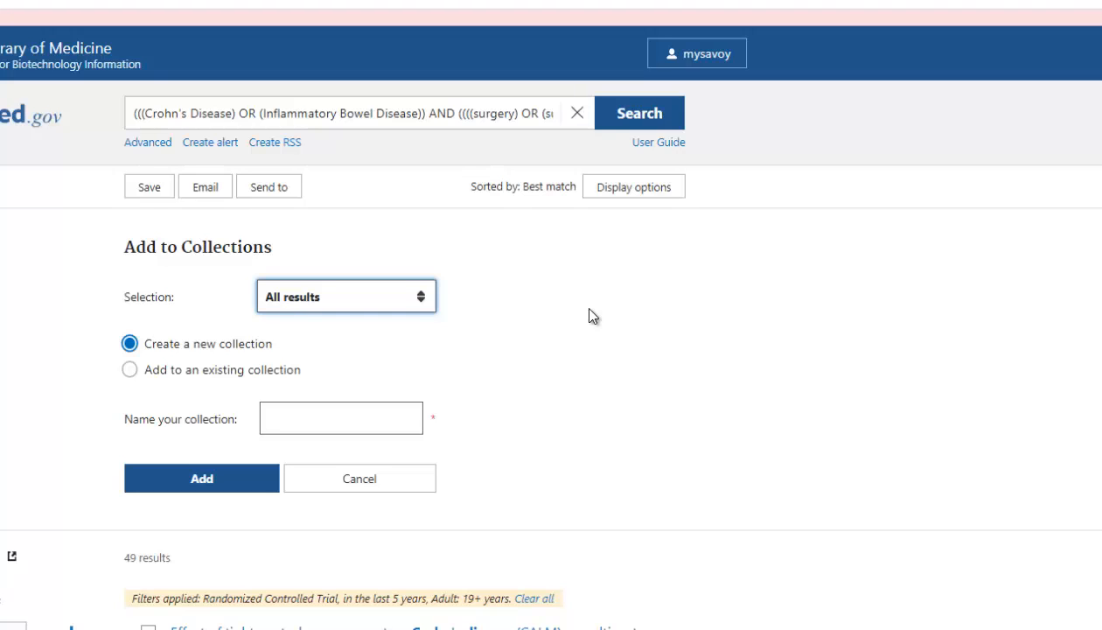
{"action": "left_click", "coordinate": [301, 413]}
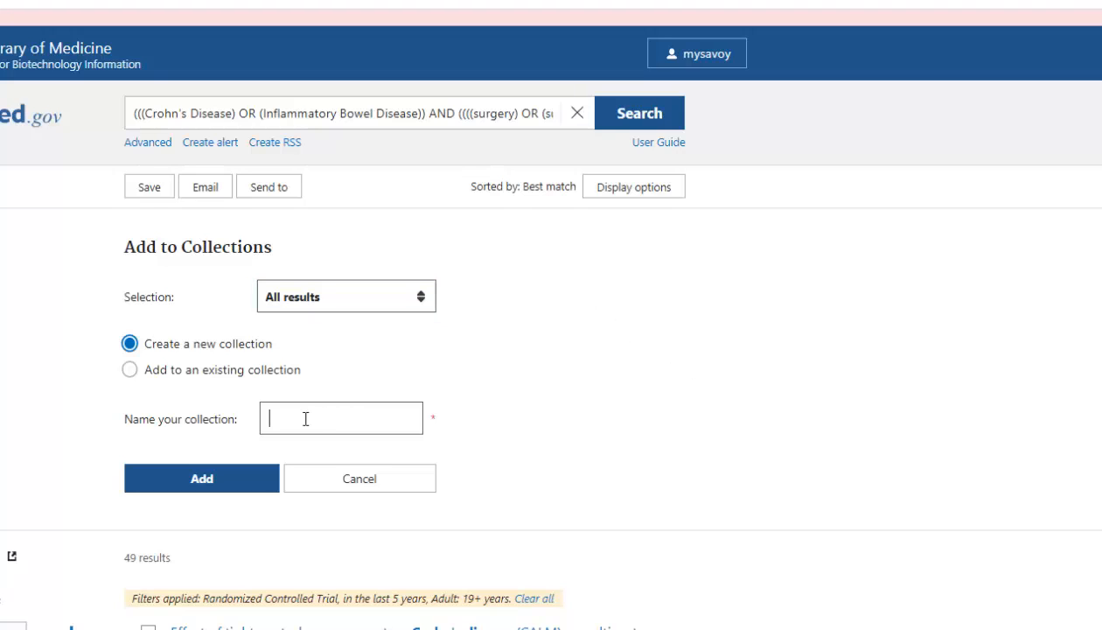
{"action": "type", "text": "CD"}
{"action": "left_click", "coordinate": [213, 488]}
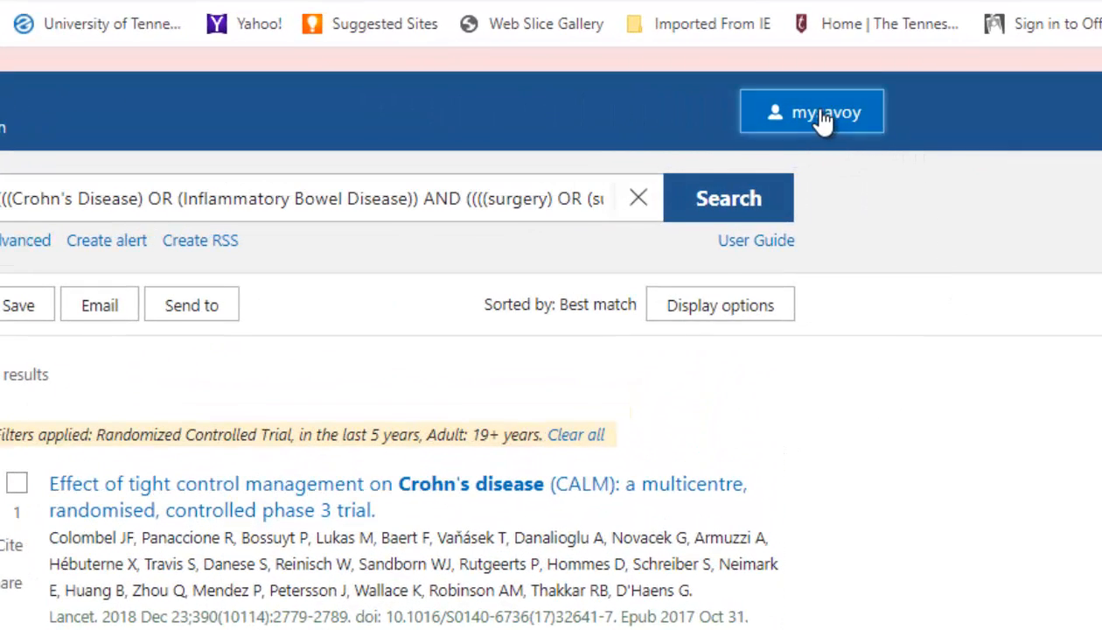
- Open the My NCBI dashboard and rerun the saved PubMed search CD
{"action": "left_click", "coordinate": [822, 119]}
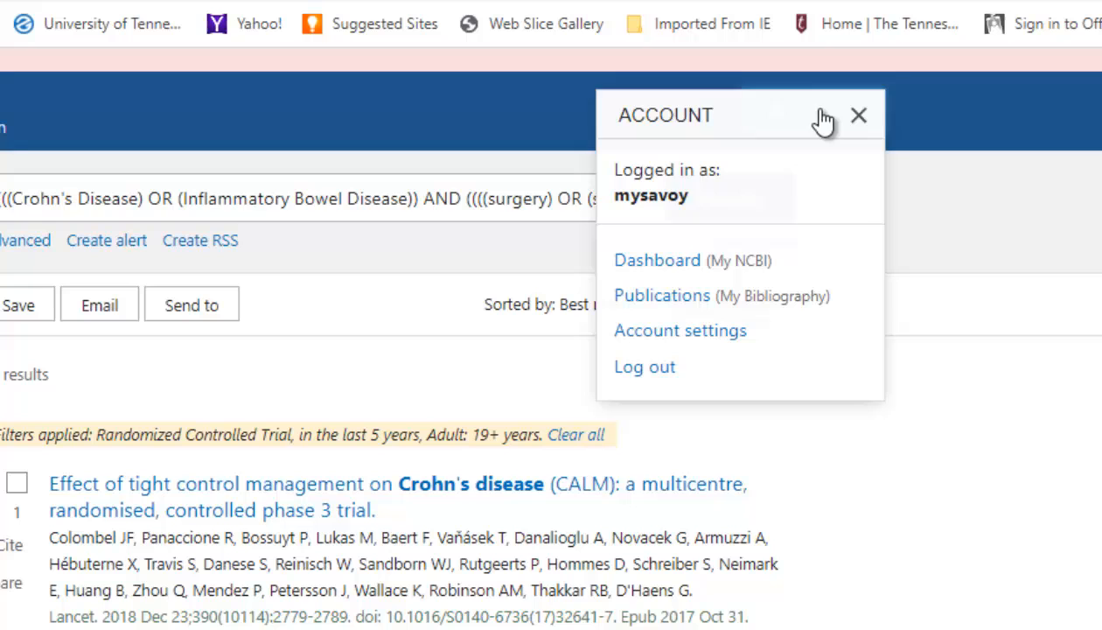
{"action": "left_click", "coordinate": [663, 267]}
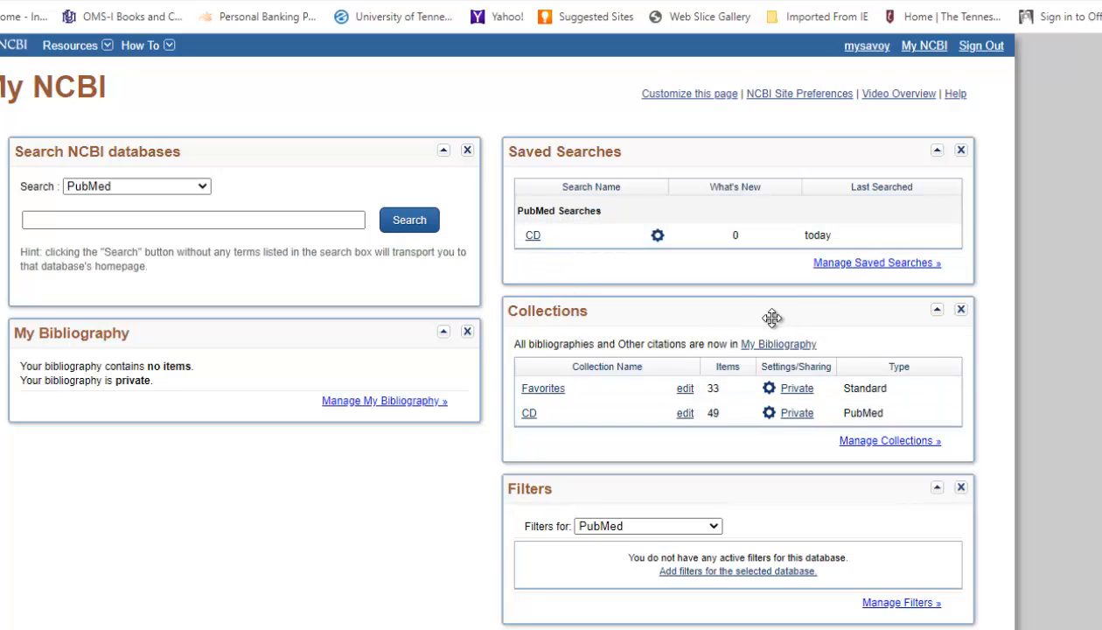
{"action": "mouse_move", "coordinate": [535, 243]}
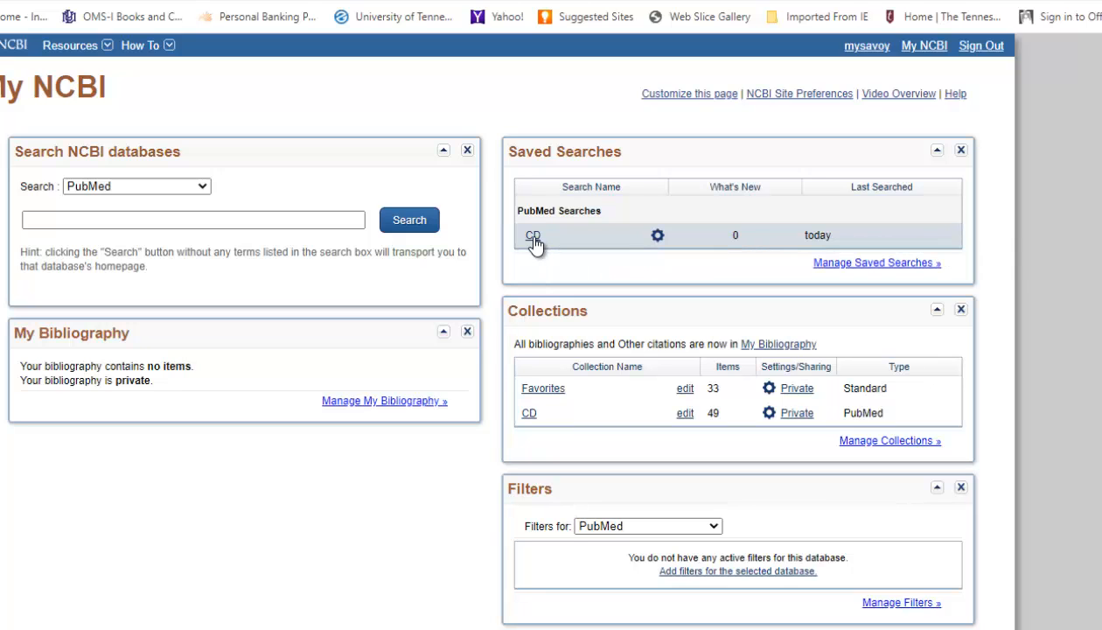
{"action": "left_click", "coordinate": [533, 236]}
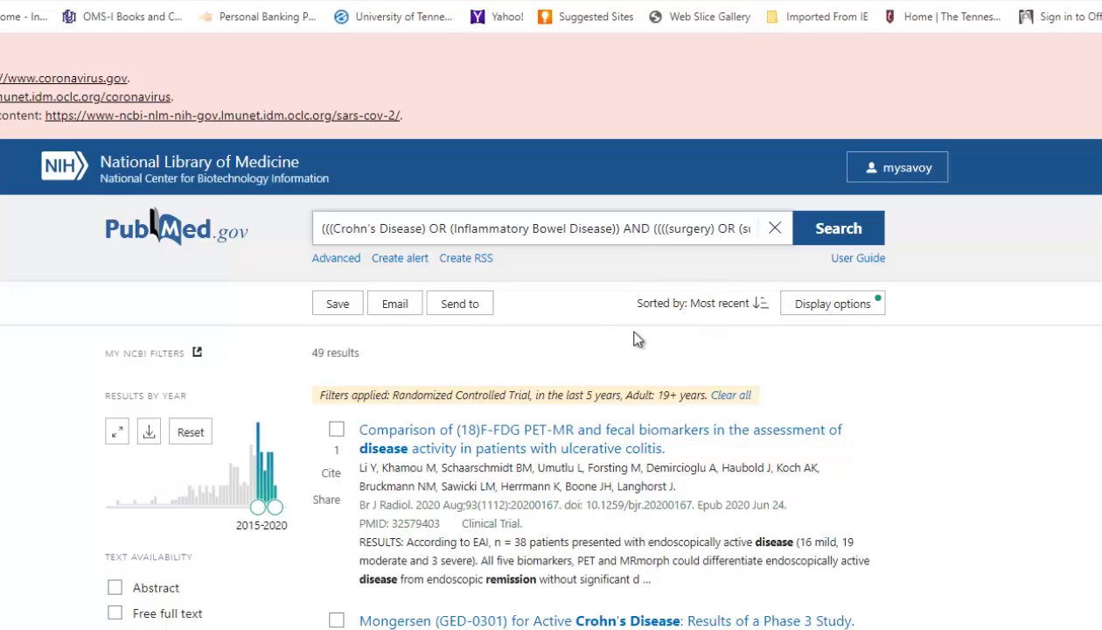
- Examine the query details and term translations of search #8 in the advanced search history
{"action": "left_click", "coordinate": [347, 263]}
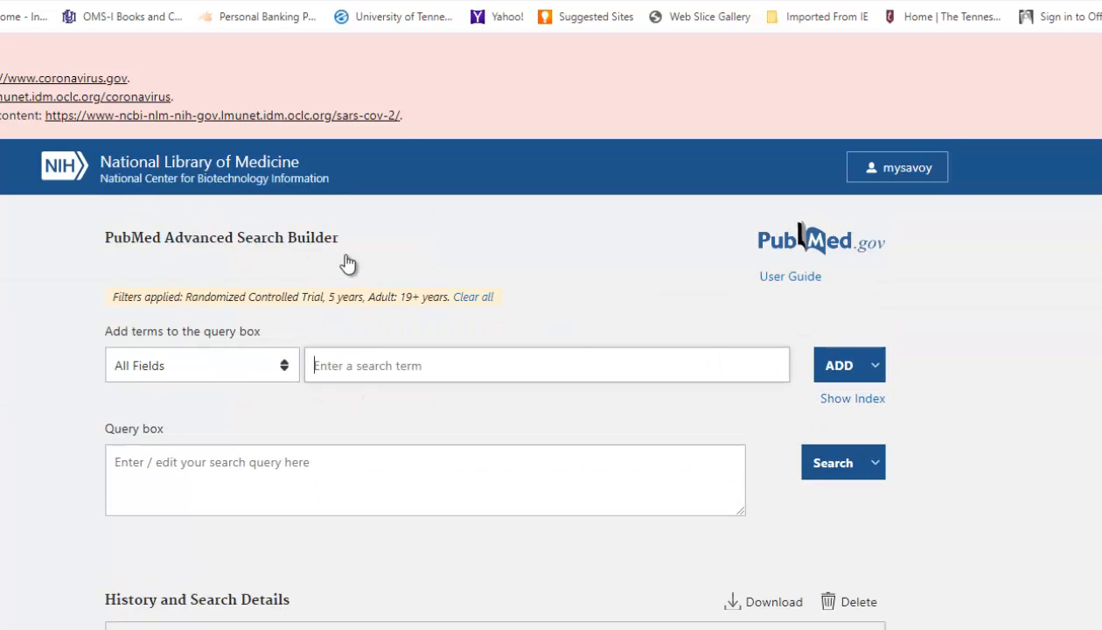
{"action": "scroll", "coordinate": [621, 324], "scroll_direction": "down", "scroll_amount": 3}
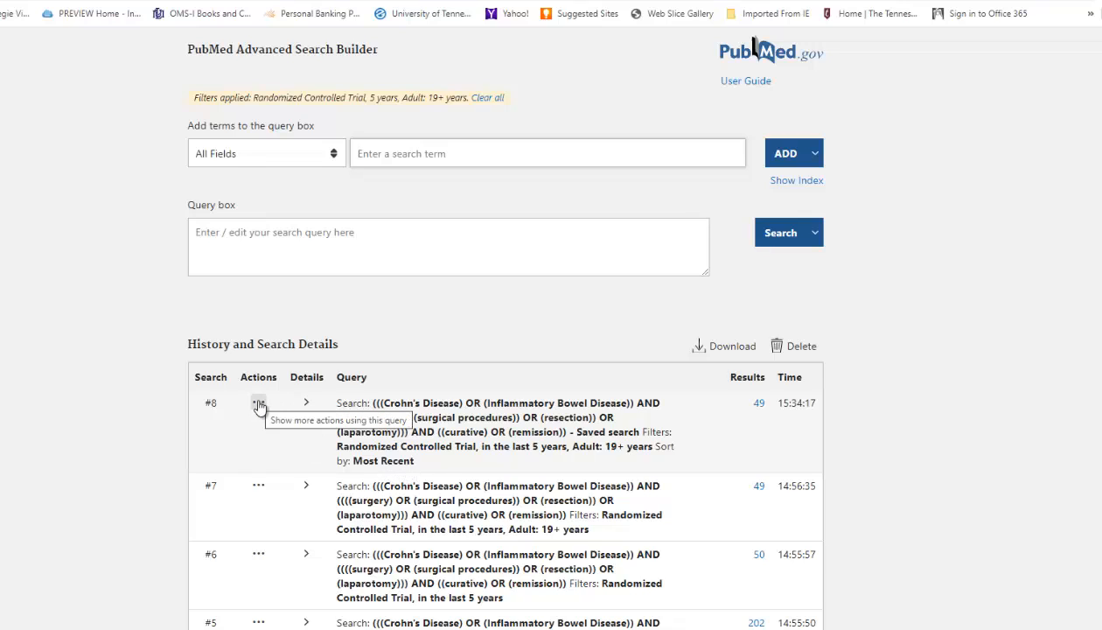
{"action": "left_click", "coordinate": [306, 407]}
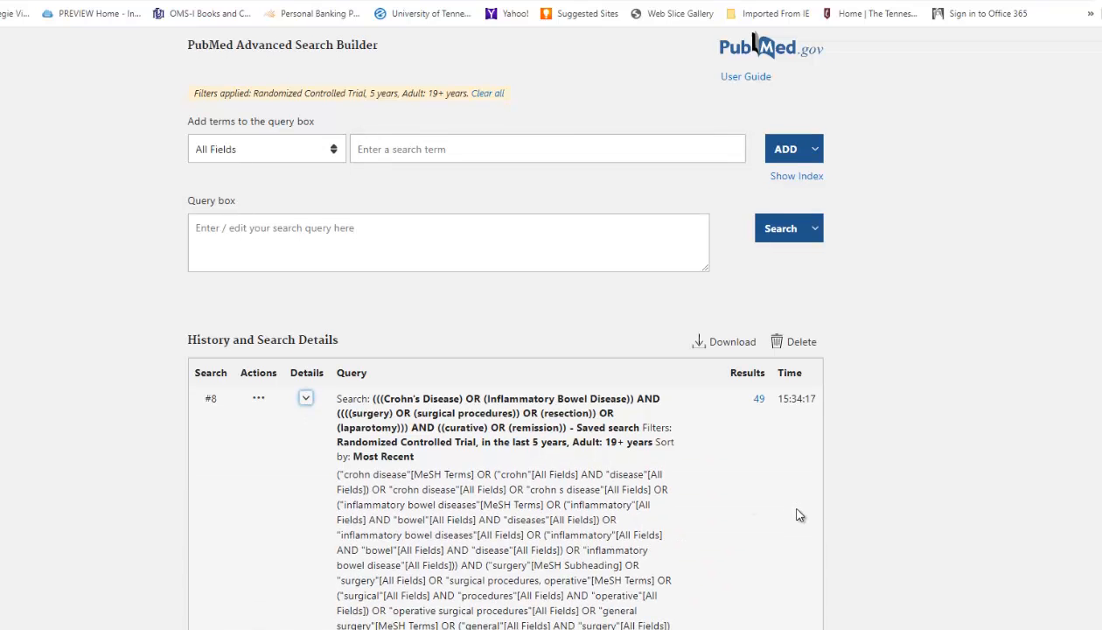
{"action": "scroll", "coordinate": [795, 512], "scroll_direction": "down", "scroll_amount": 4}
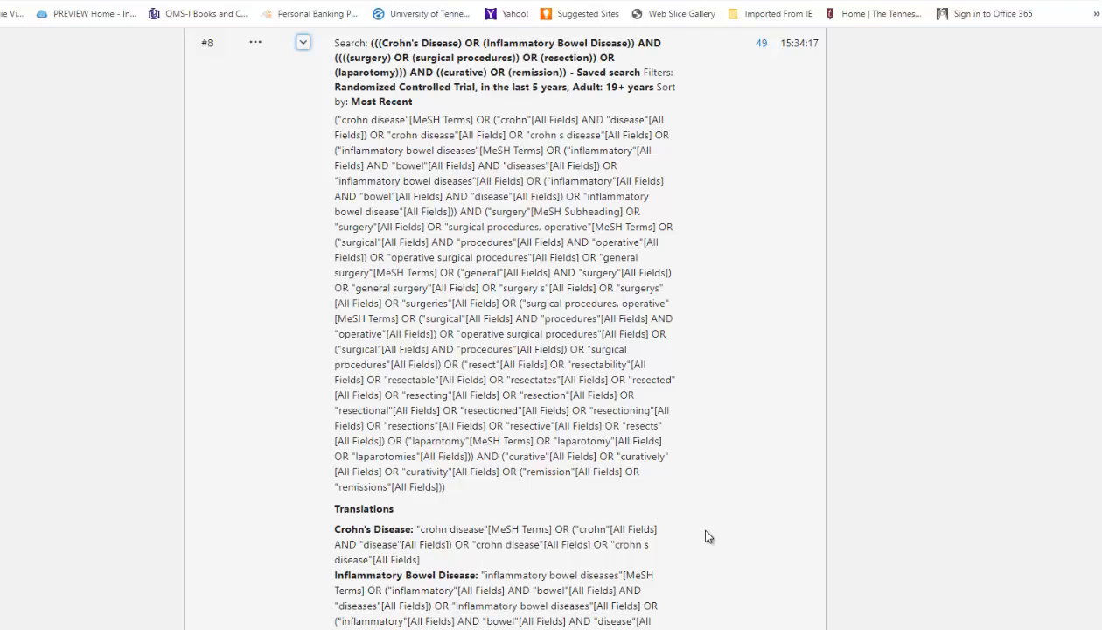
{"action": "scroll", "coordinate": [709, 536], "scroll_direction": "down", "scroll_amount": 1}
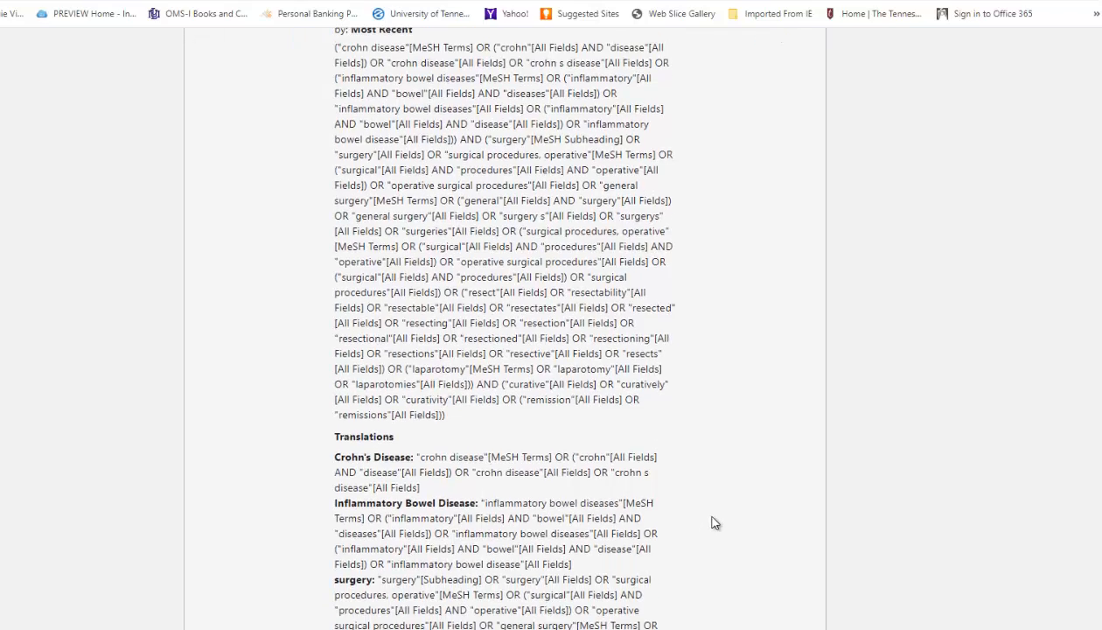
{"action": "scroll", "coordinate": [714, 521], "scroll_direction": "up", "scroll_amount": 3}
{"action": "scroll", "coordinate": [714, 521], "scroll_direction": "up", "scroll_amount": 3}
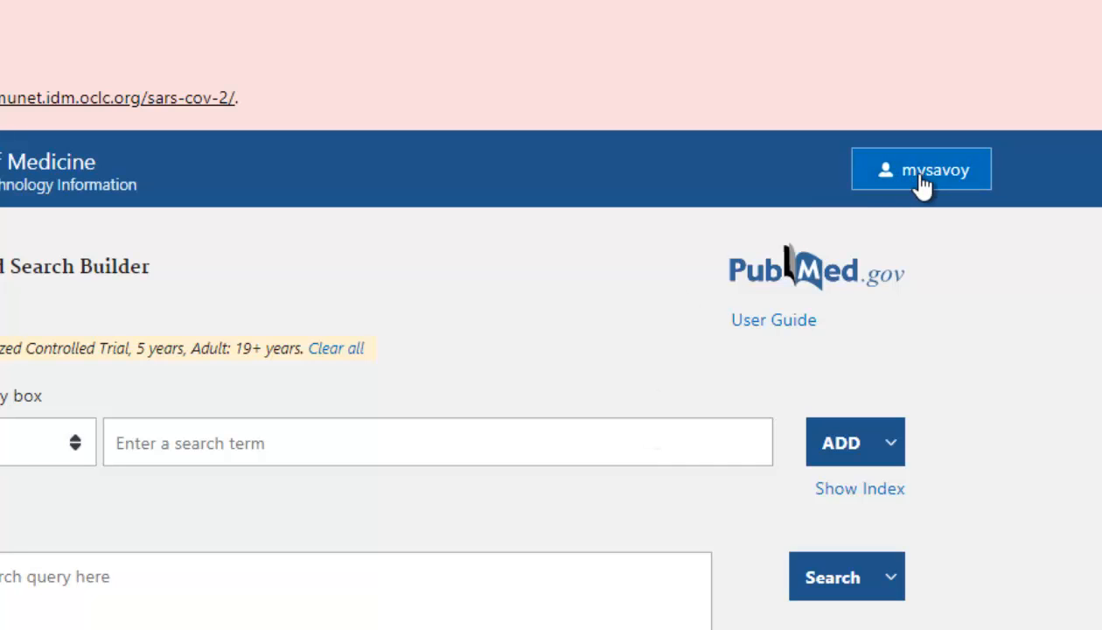
- Open the My NCBI dashboard and look through the citations in the CD collection
{"action": "left_click", "coordinate": [923, 184]}
{"action": "left_click", "coordinate": [800, 317]}
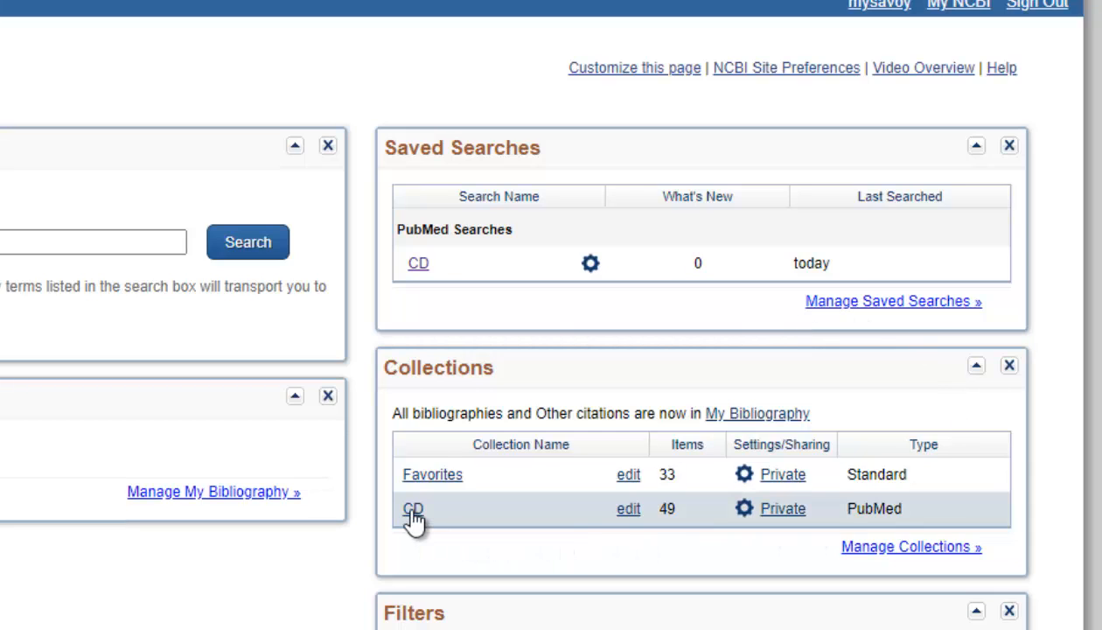
{"action": "left_click", "coordinate": [413, 511]}
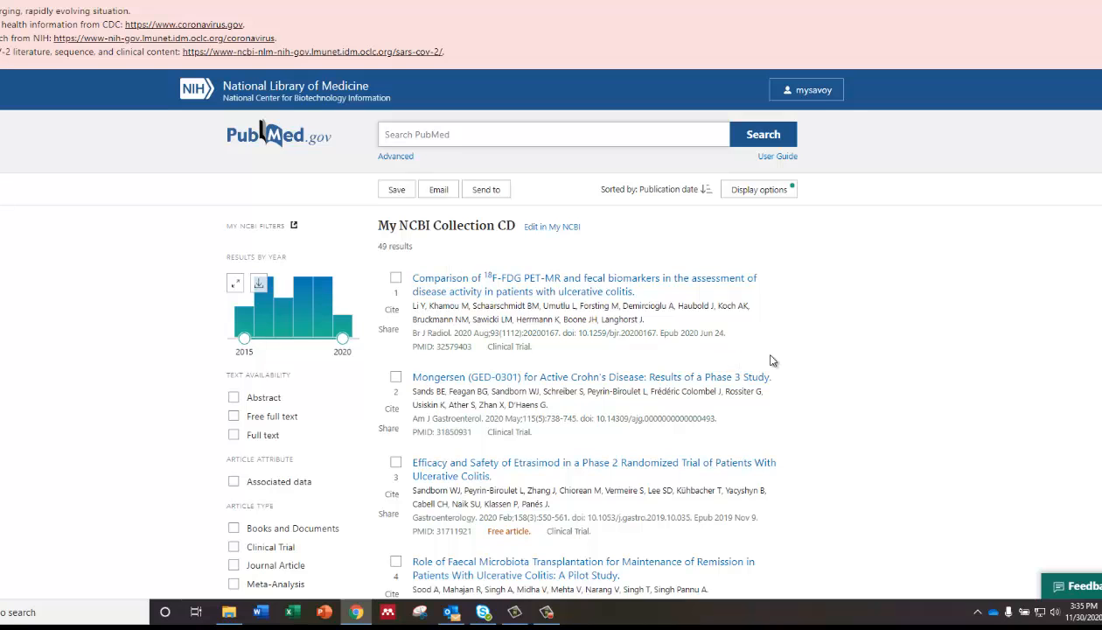
{"action": "scroll", "coordinate": [770, 360], "scroll_direction": "down", "scroll_amount": 3}
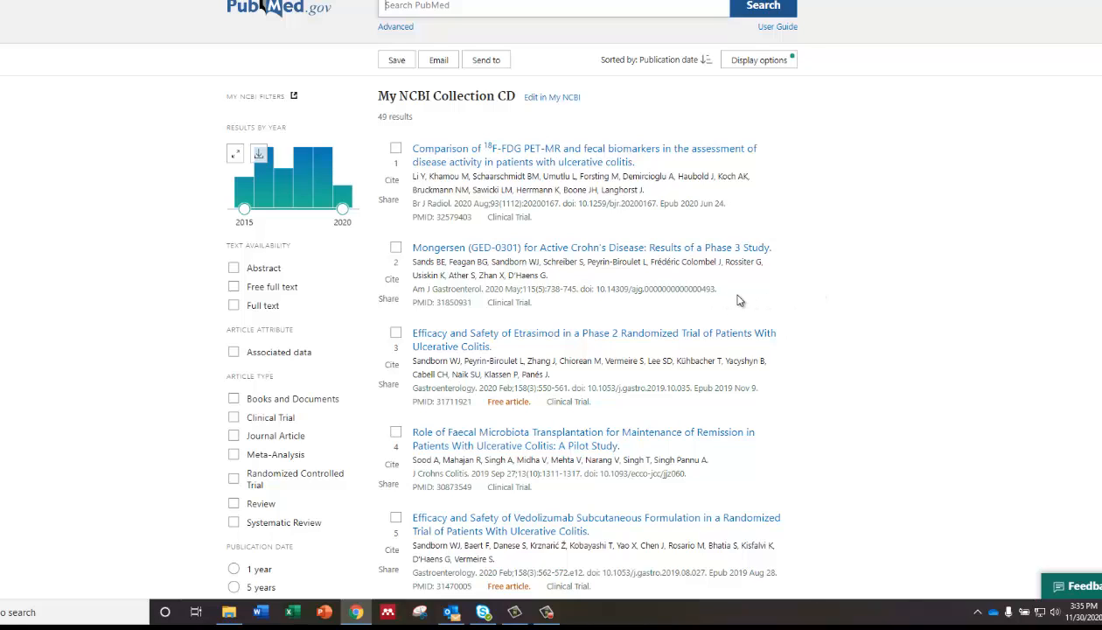
{"action": "scroll", "coordinate": [740, 296], "scroll_direction": "up", "scroll_amount": 2}
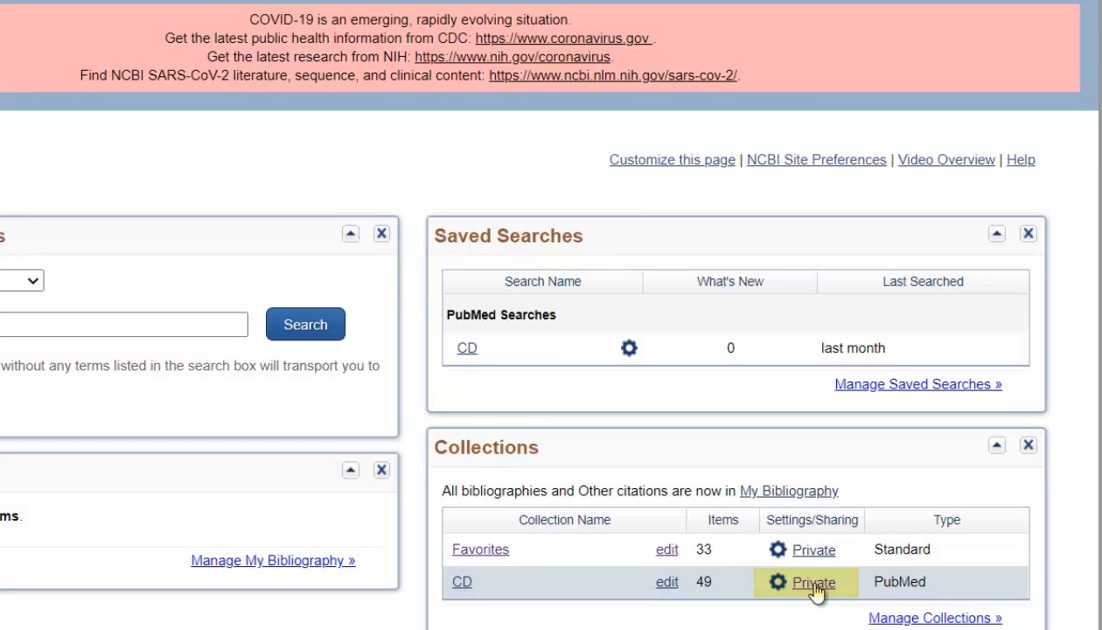
- Change the CD collection's sharing from the My NCBI dashboard to Public, save it and select the resulting public URL
{"action": "left_click", "coordinate": [813, 585]}
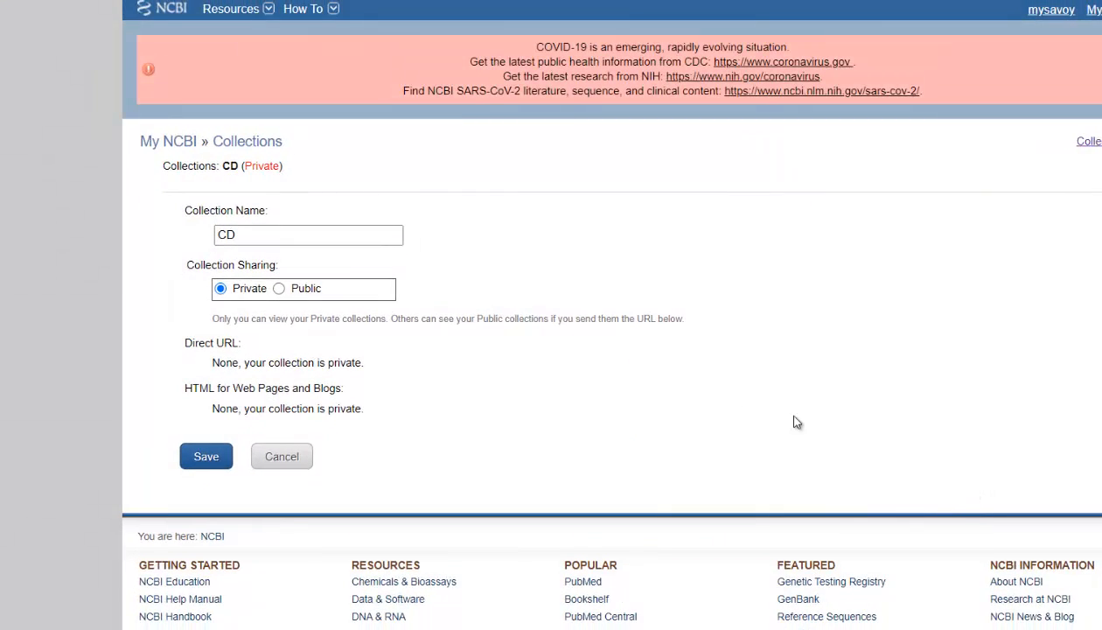
{"action": "left_click", "coordinate": [279, 289]}
{"action": "left_click", "coordinate": [210, 459]}
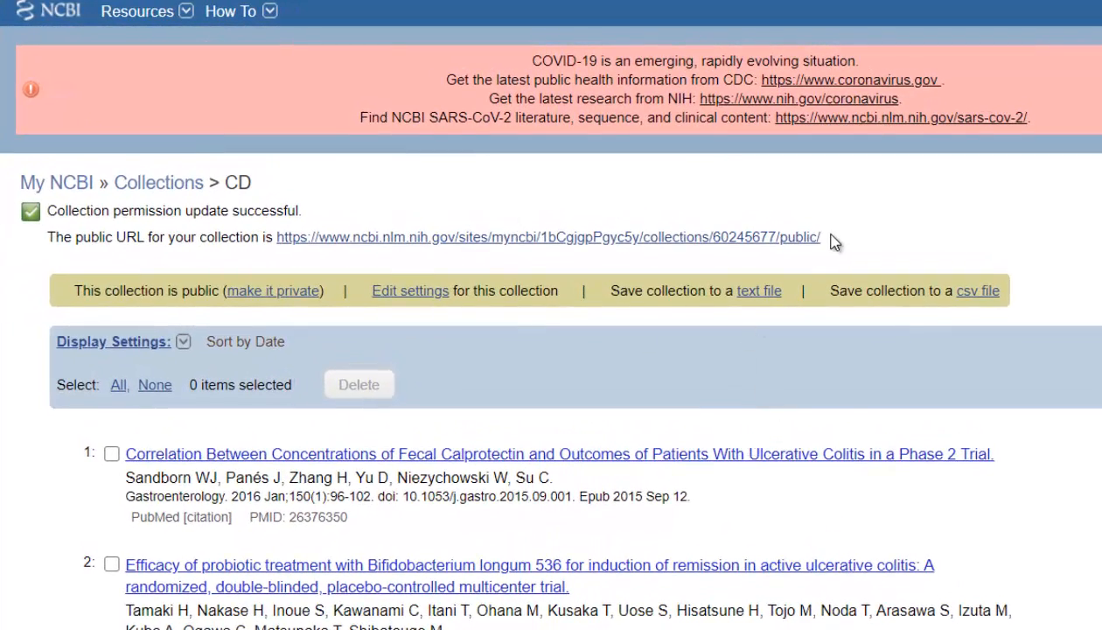
{"action": "left_click_drag", "start_coordinate": [827, 238], "coordinate": [279, 245]}
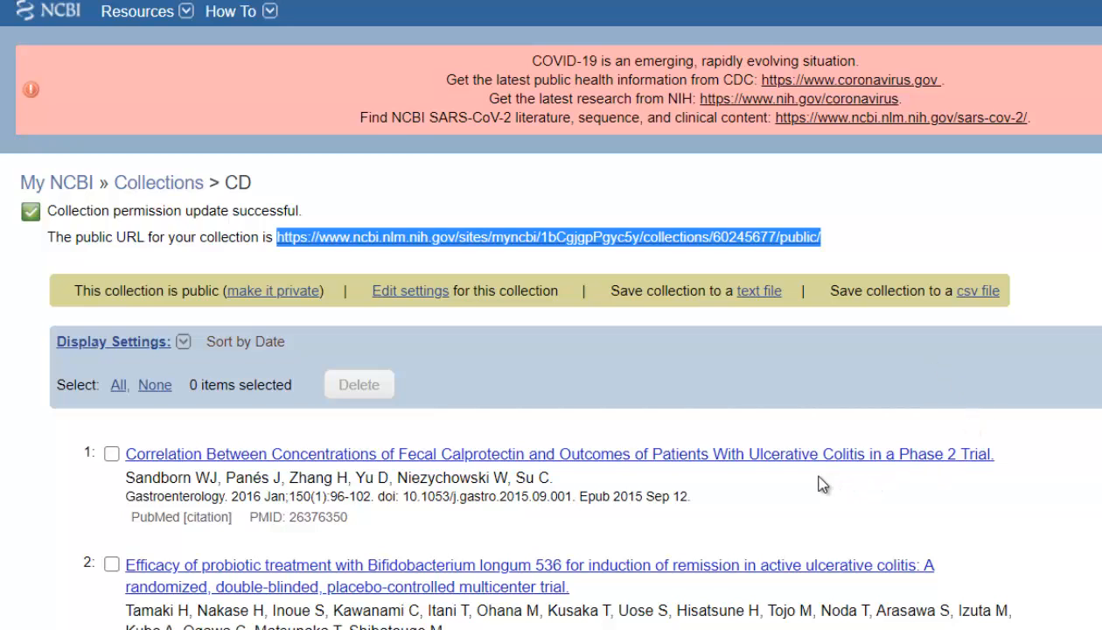
- Make the CD collection private again
{"action": "left_click", "coordinate": [262, 291]}
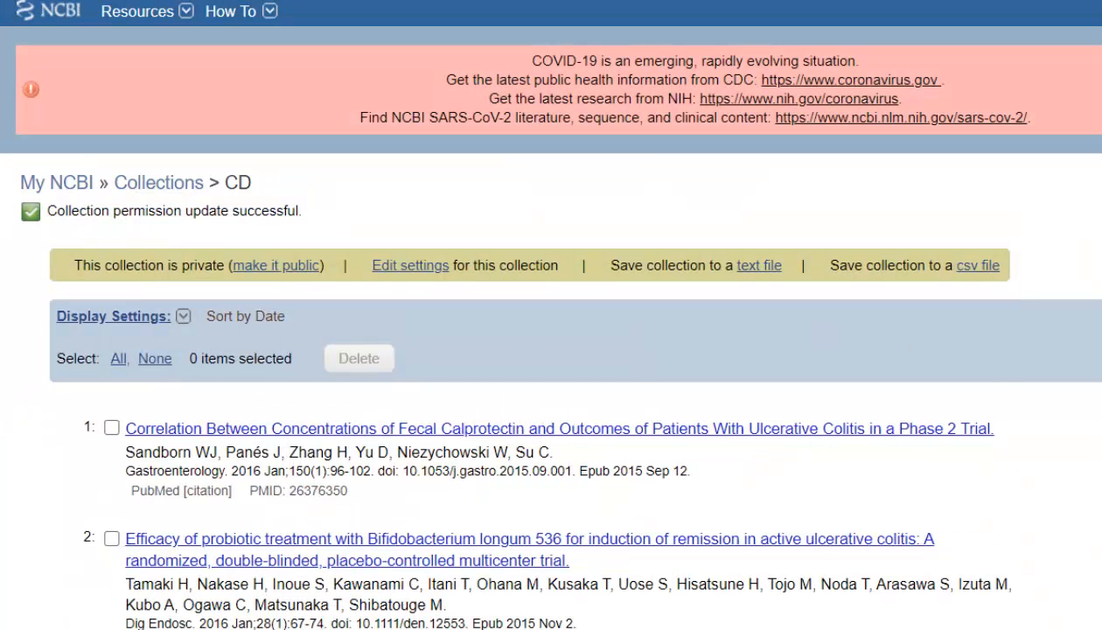